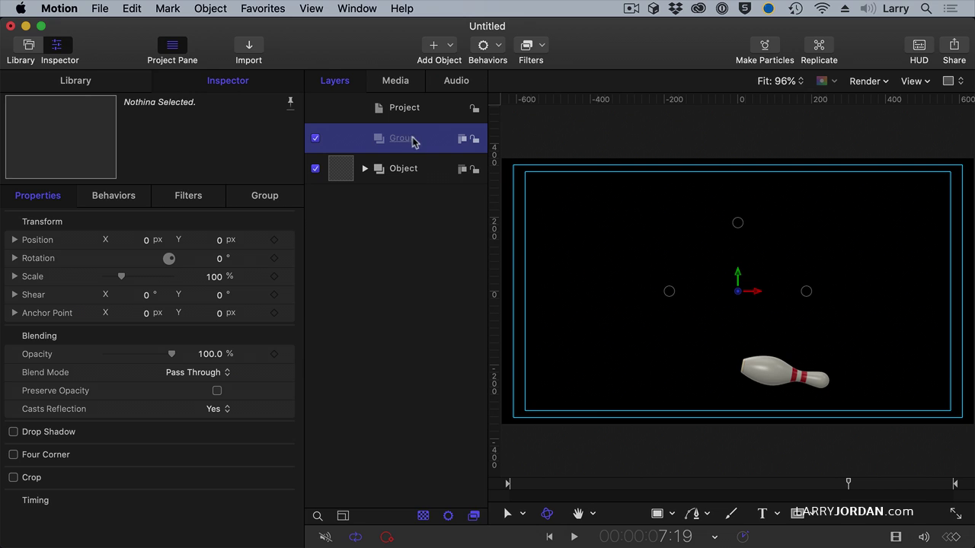
Step: Rename the group to Circle and hide the bowling pin object layer
double_click(404, 139)
text(Circle)
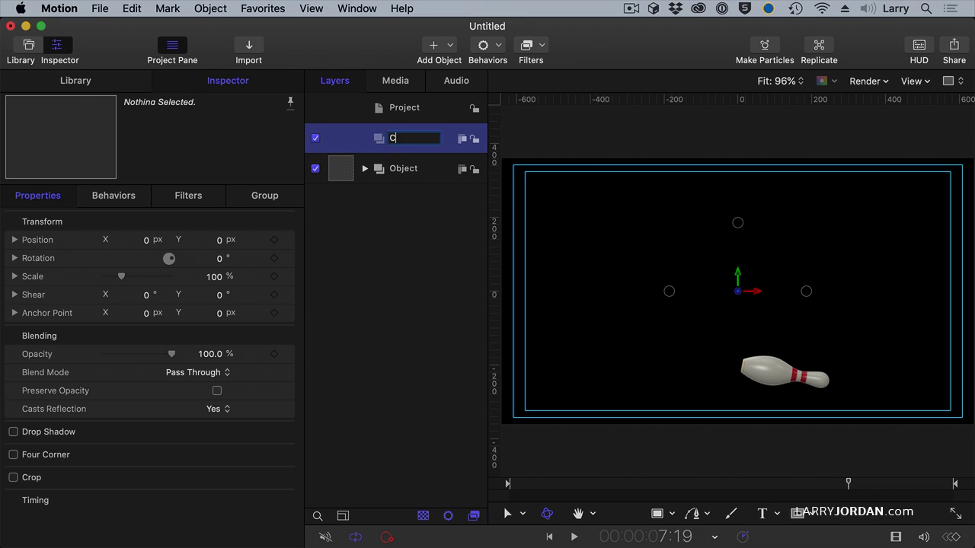
click(316, 170)
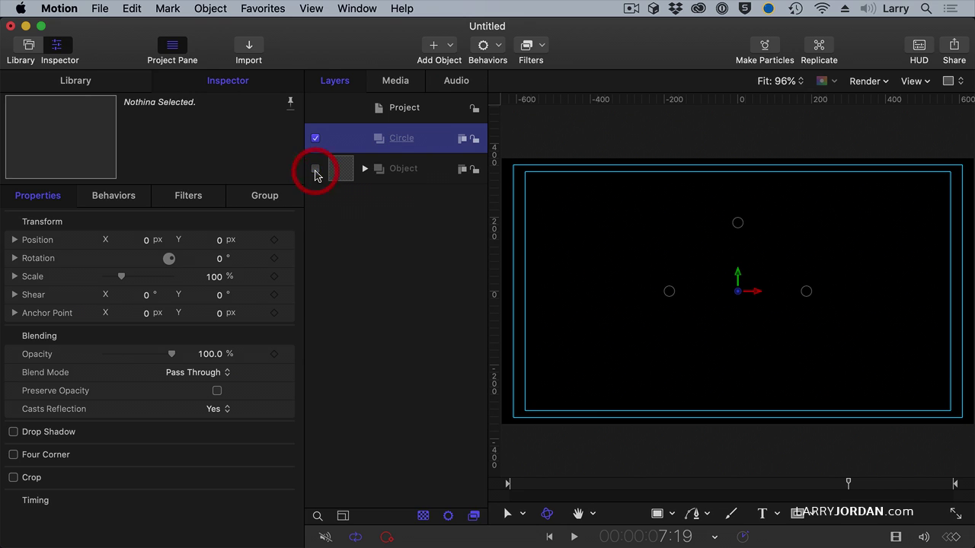
click(436, 145)
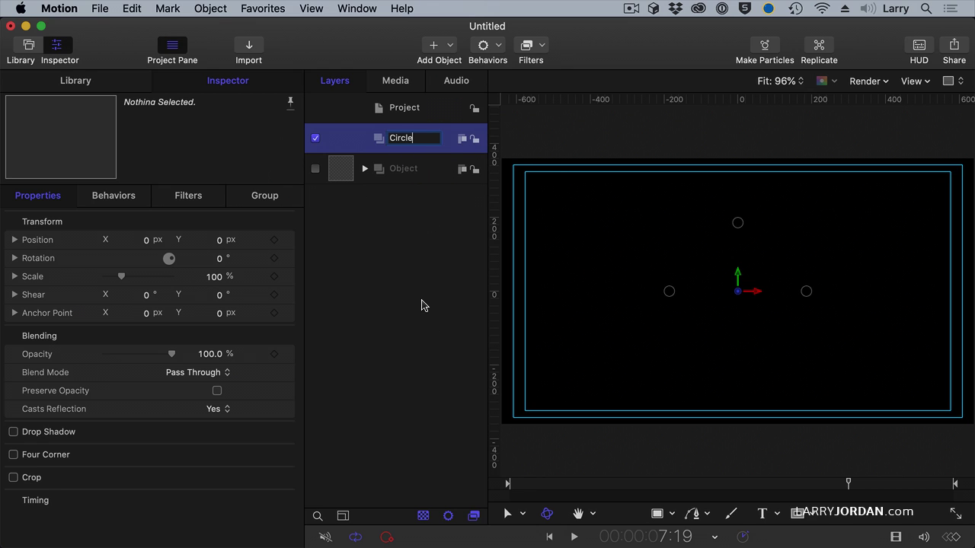
click(421, 300)
Step: Add a text layer reading 'Easily Create Text on a Curve' on the canvas
click(763, 513)
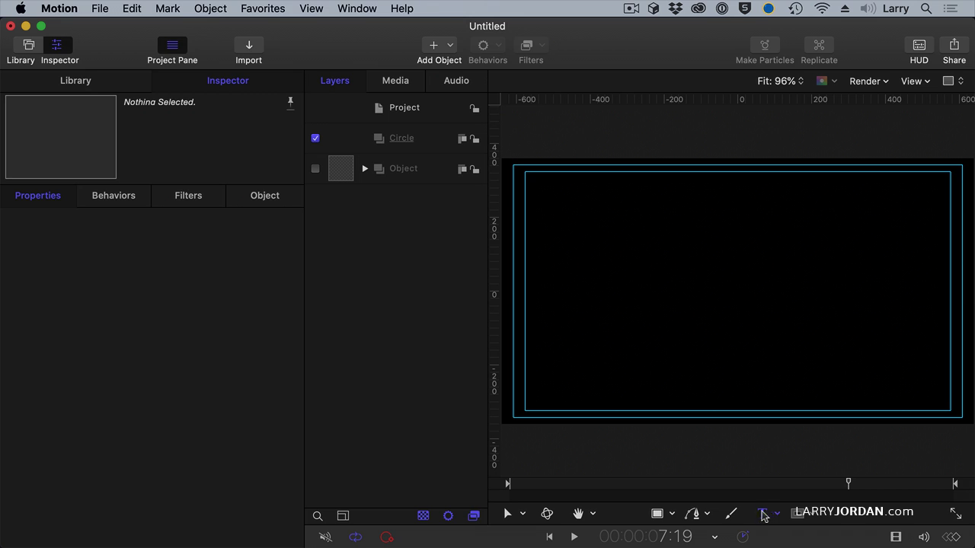
click(622, 331)
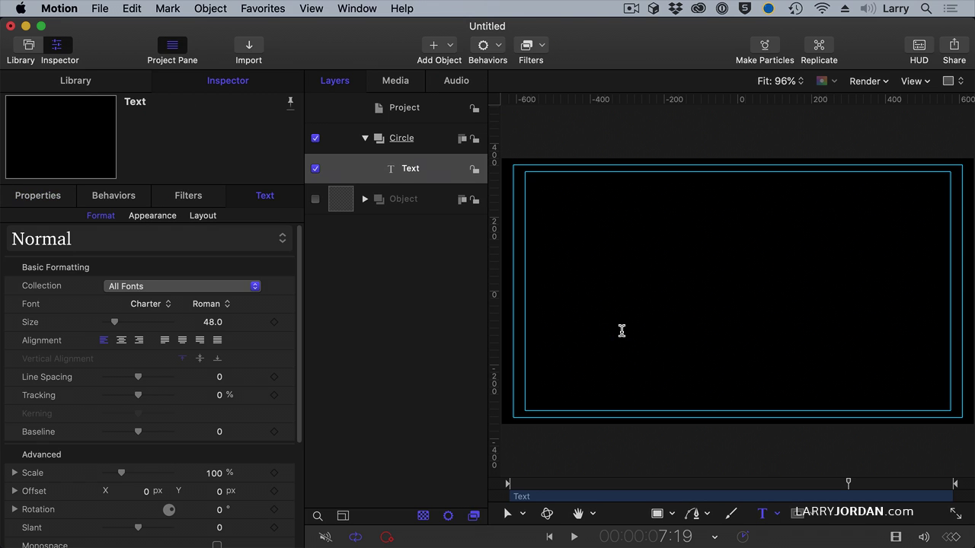
text(Easily)
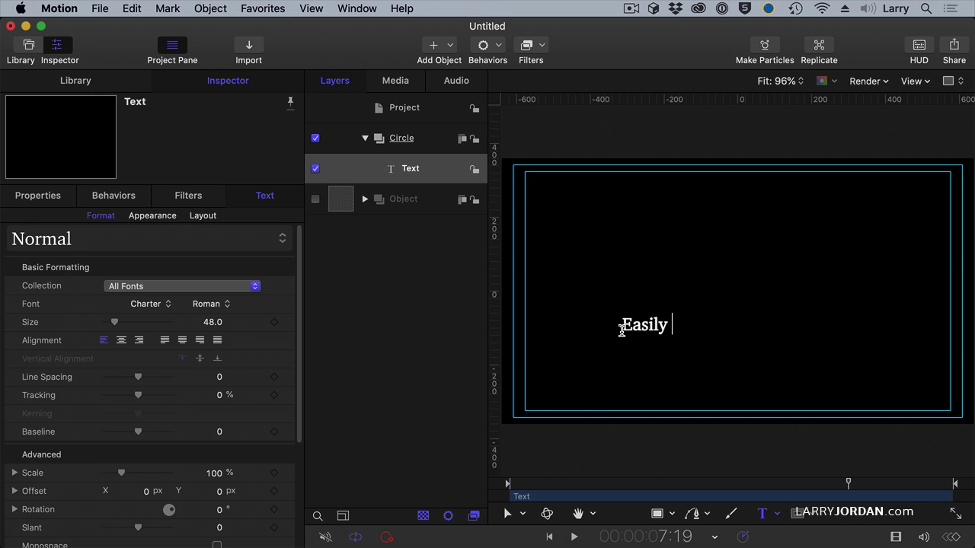
text( Create )
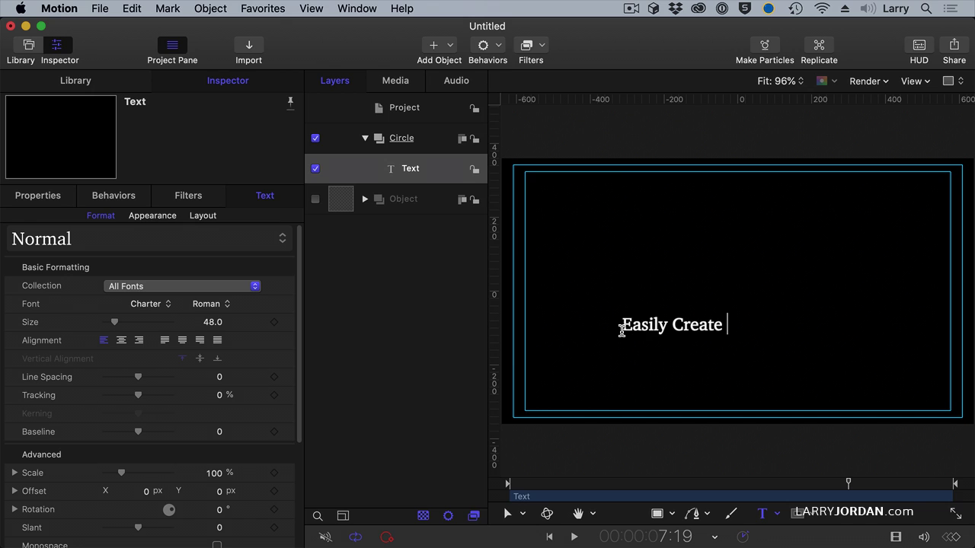
text(Text on a Cuv)
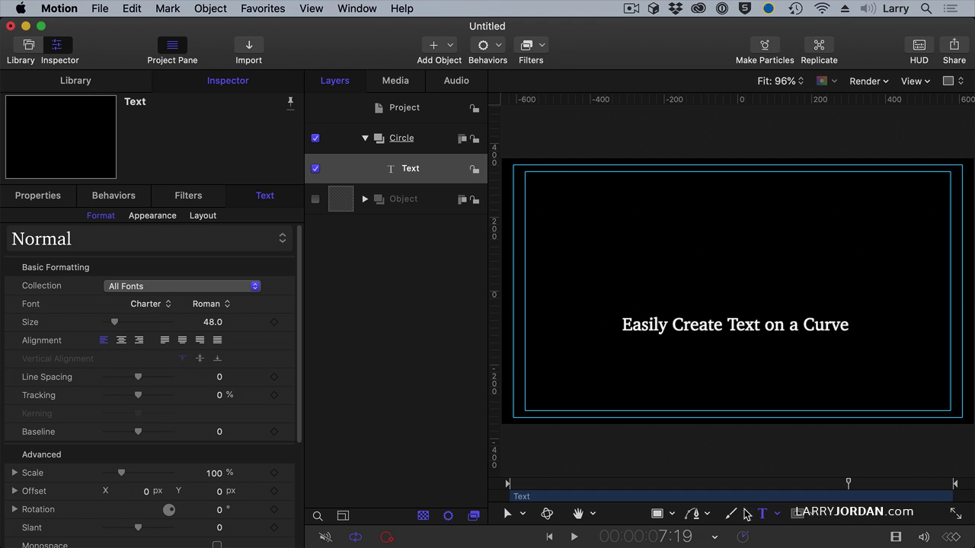
Step: Select all of the title text and set its Layout Method to Path
drag(641, 324, 848, 325)
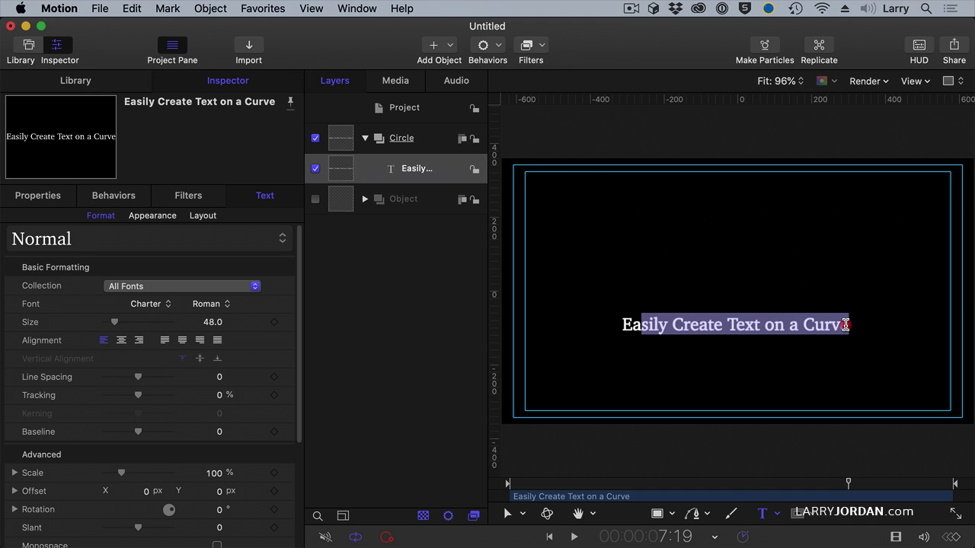
key(super+a)
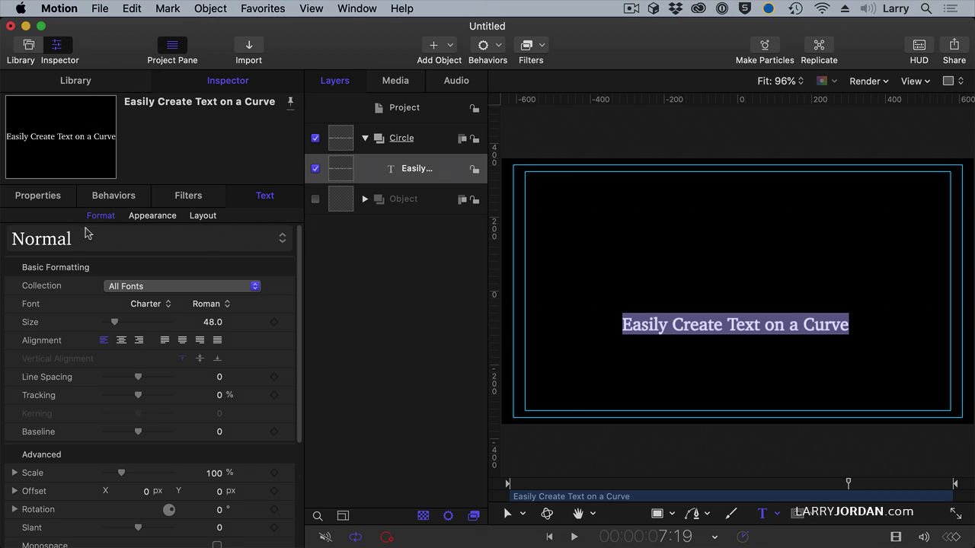
click(203, 217)
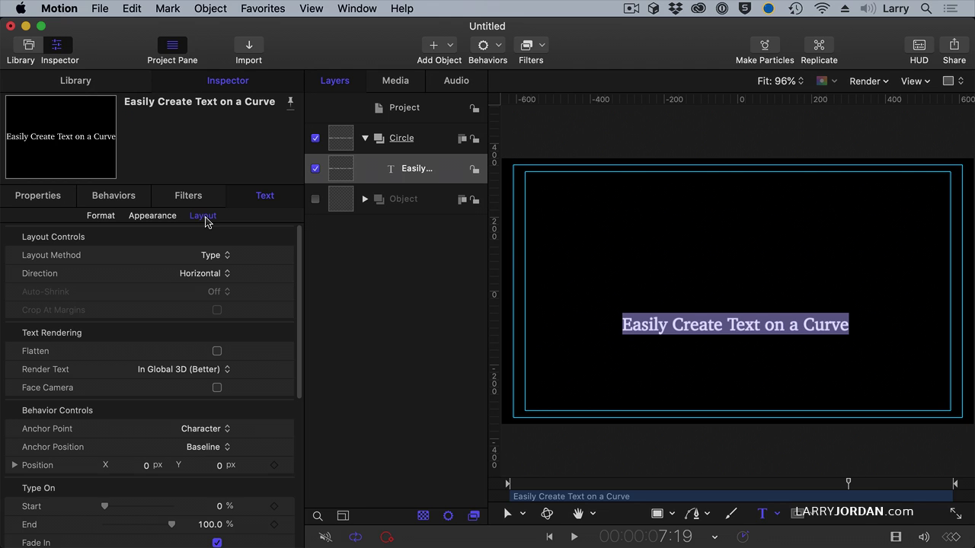
click(215, 259)
click(212, 283)
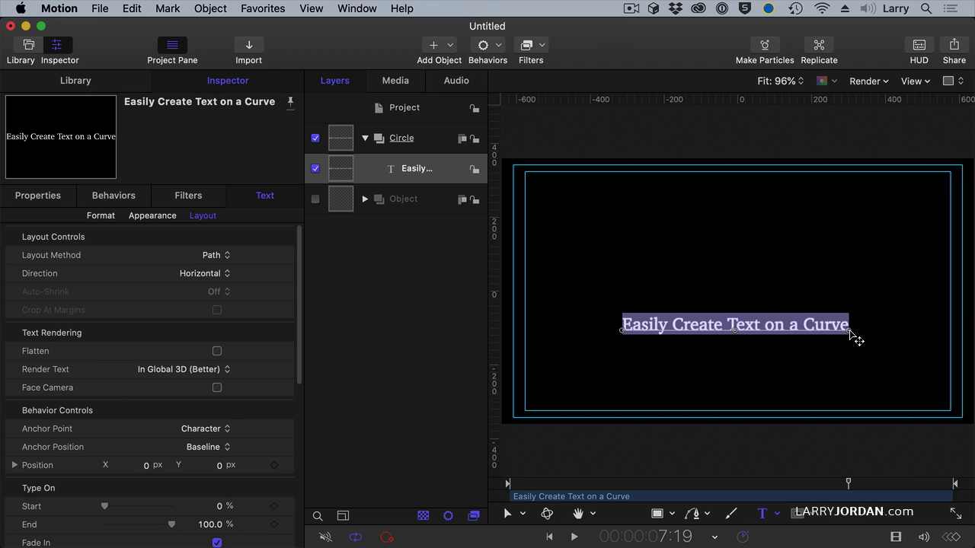
Step: Drag the path's end points apart and add control points to bend it into an S shape
drag(849, 333, 933, 396)
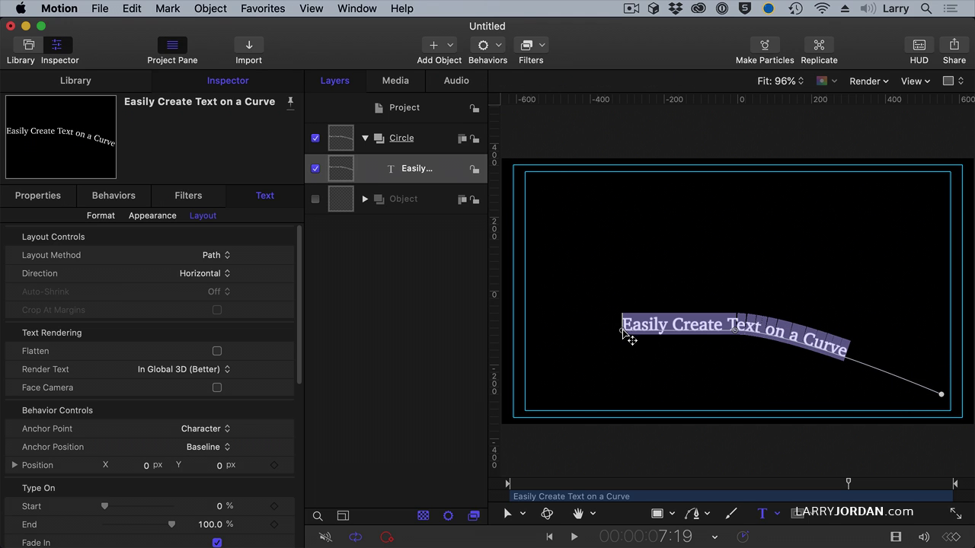
drag(622, 331, 555, 195)
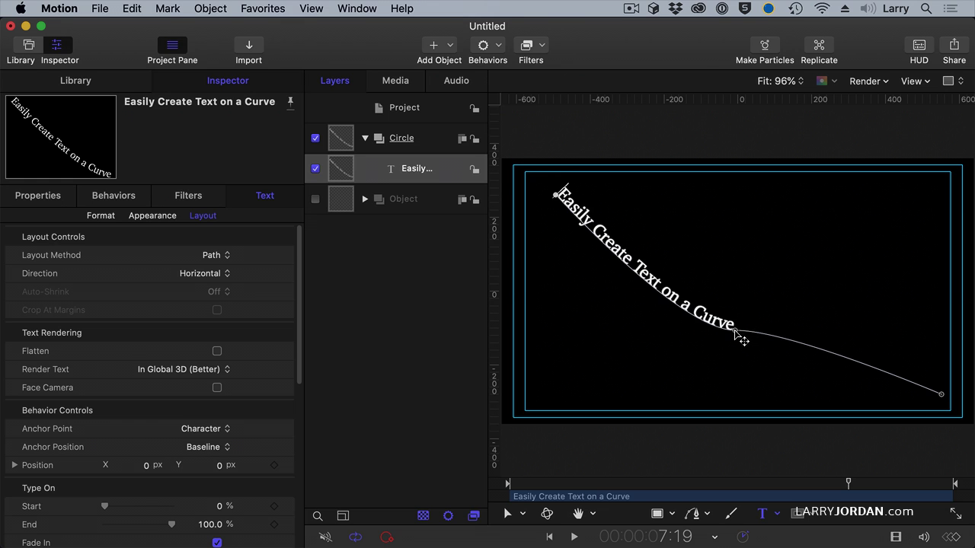
drag(736, 335, 845, 277)
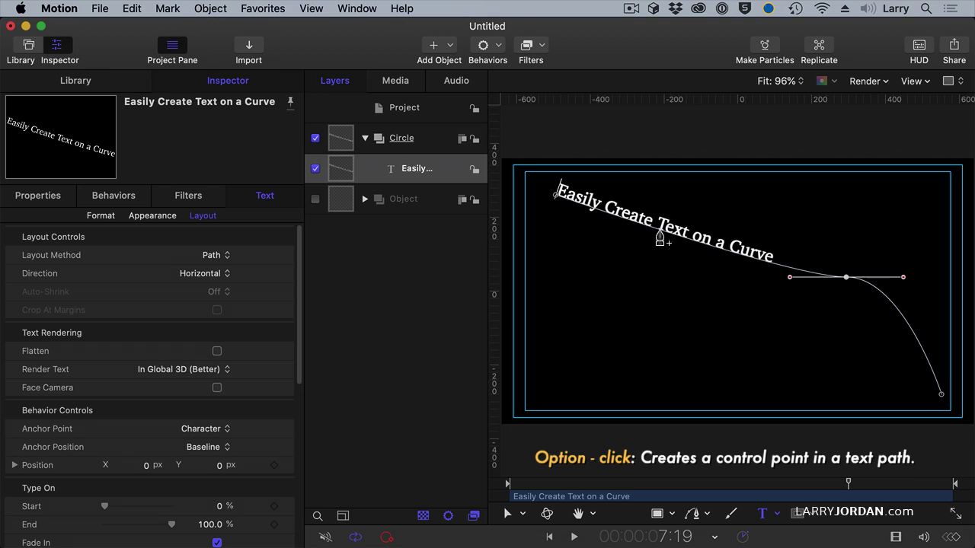
alt+click(660, 236)
drag(660, 237, 725, 214)
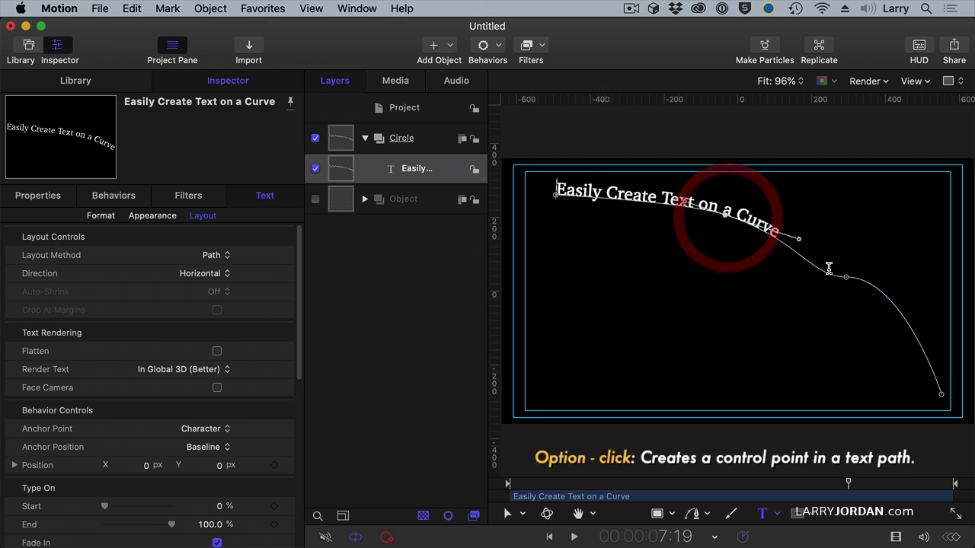
Step: Reposition the control points and pull out tangent handles to smooth the bends
drag(846, 278, 651, 353)
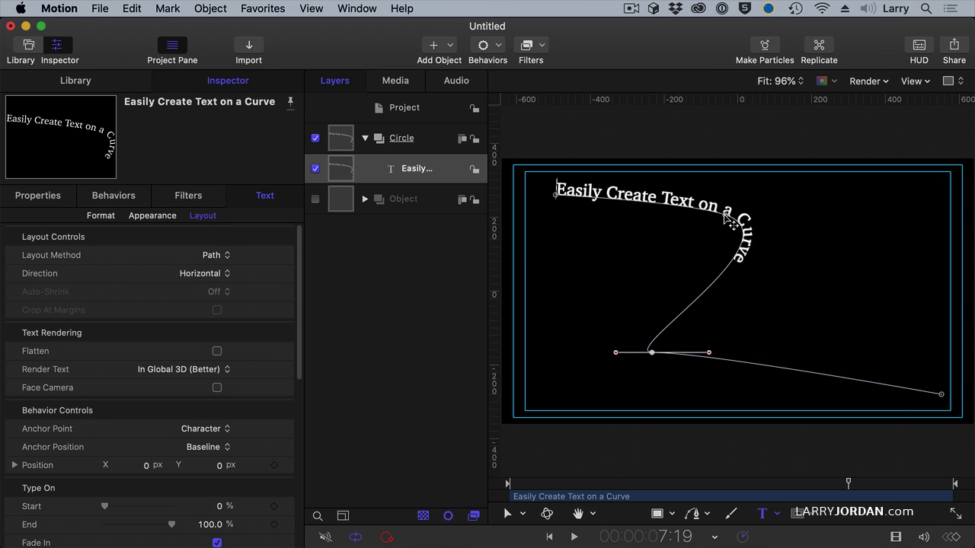
drag(728, 217, 789, 222)
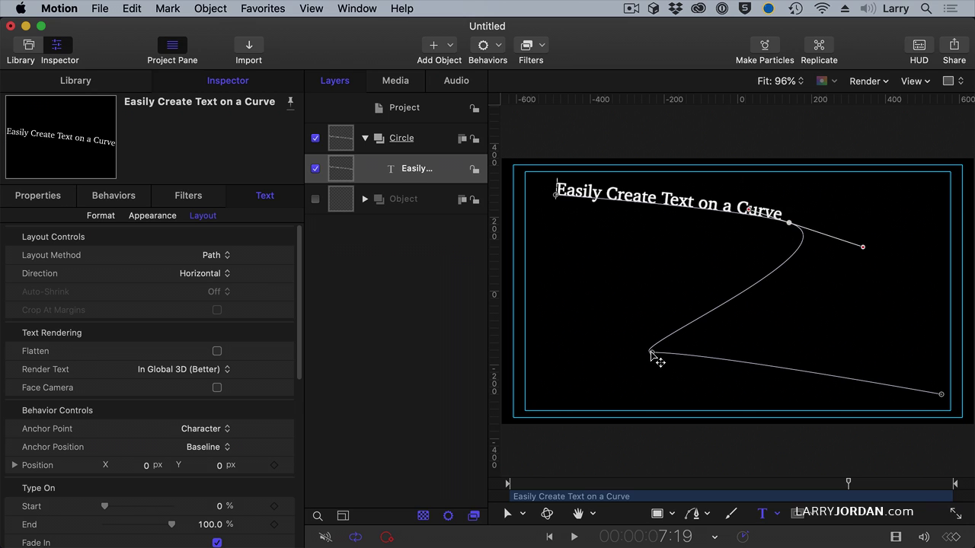
drag(652, 353, 644, 403)
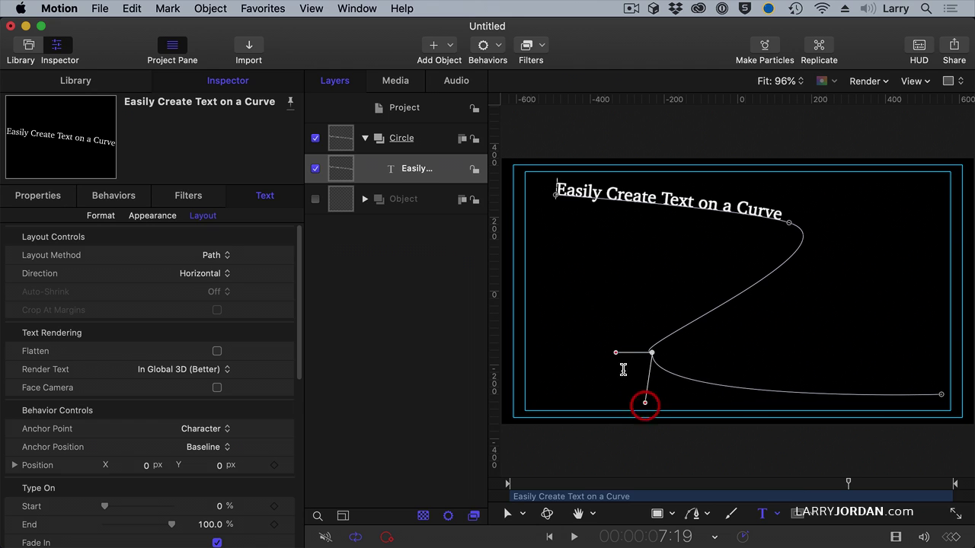
drag(617, 354, 608, 301)
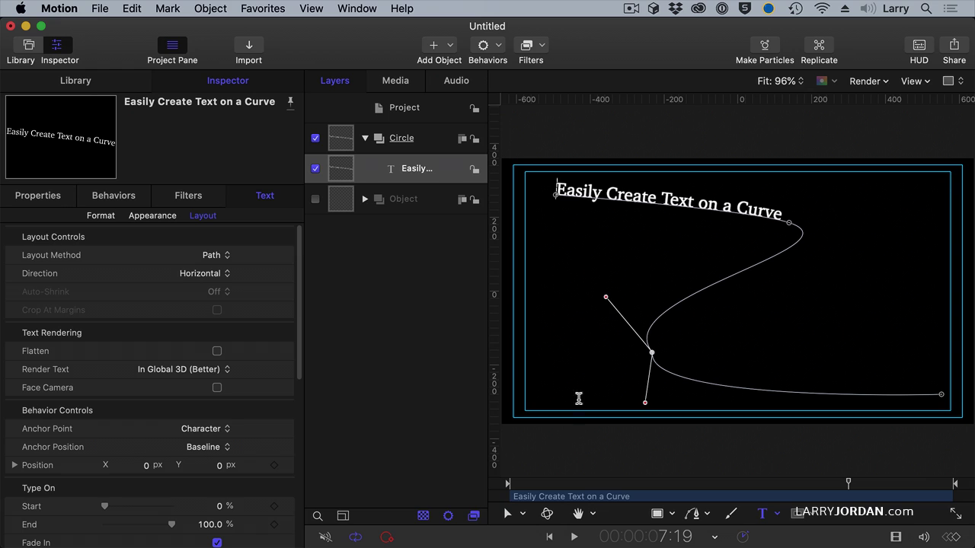
Step: Preview the curved title playback and return the playhead to the start
key(Home)
key(space)
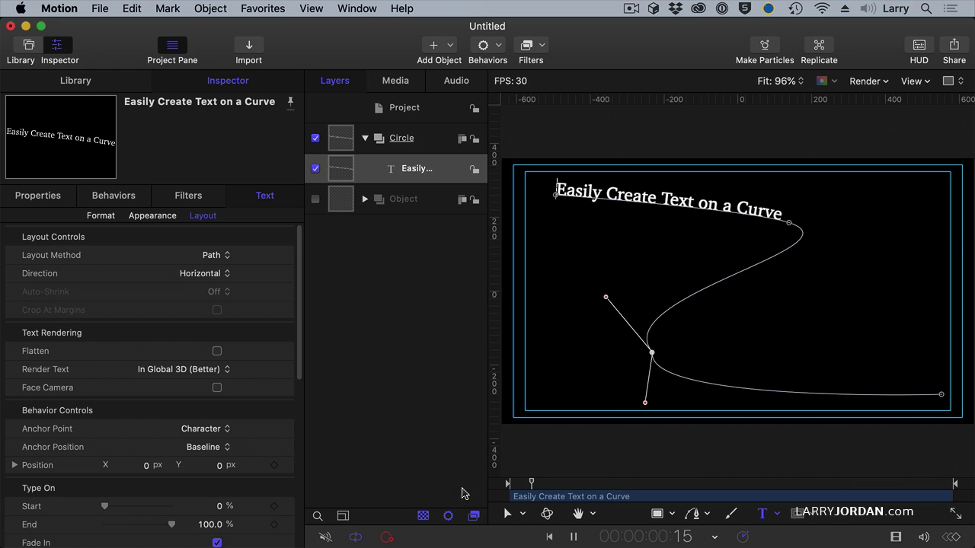
key(space)
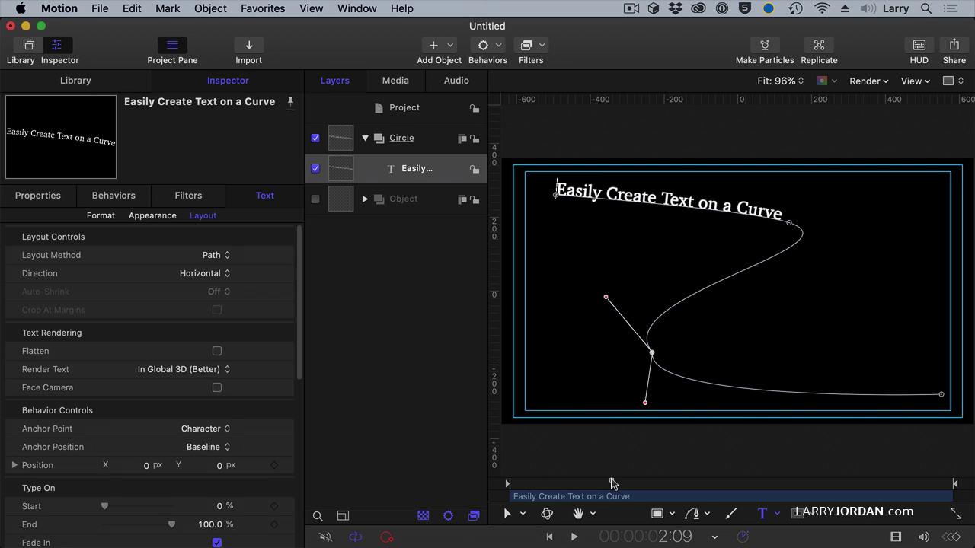
drag(613, 484, 483, 491)
Step: Set the Path Offset in Path Options to about 20%
drag(296, 354, 290, 472)
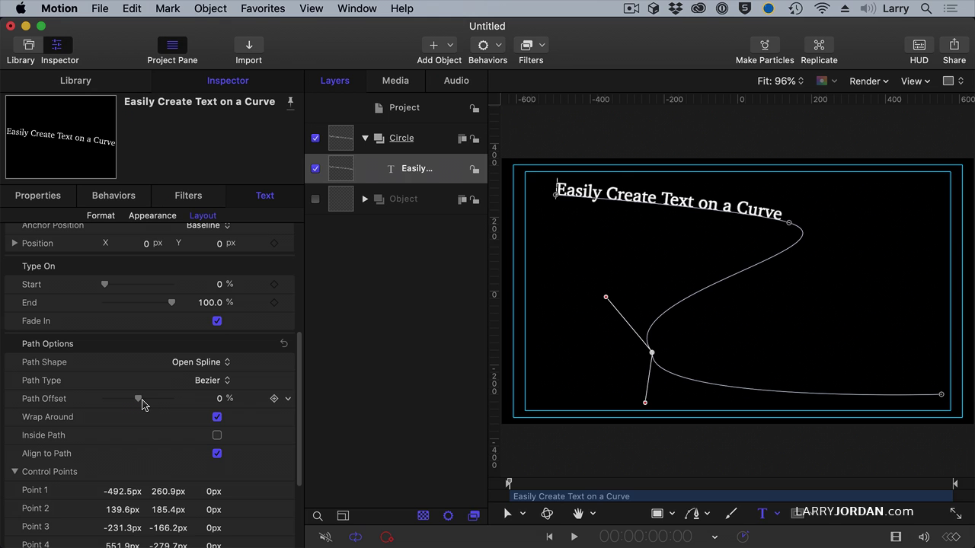
mouse_move(140, 401)
mouse_down()
mouse_move(177, 401)
mouse_move(137, 394)
mouse_up()
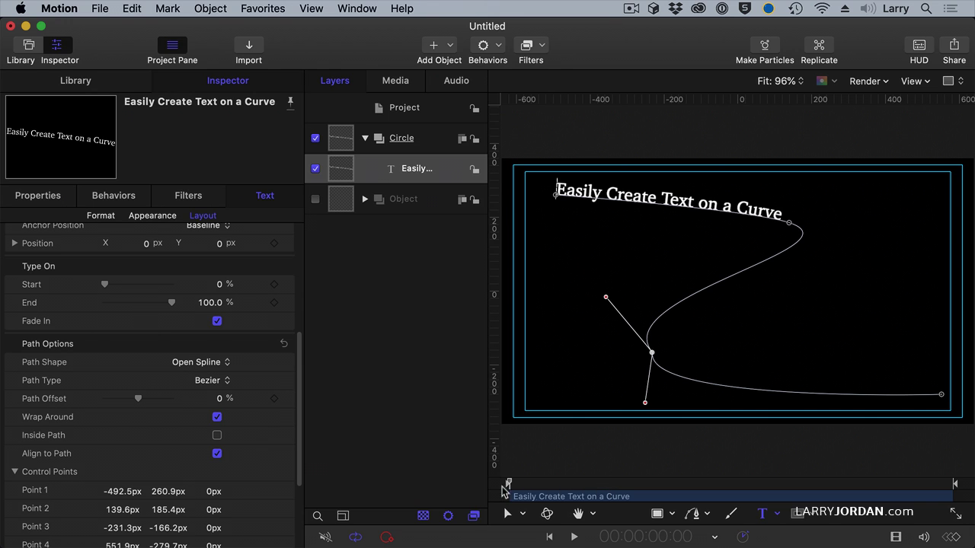
drag(139, 403, 172, 399)
Step: Keyframe Path Offset at the start, then set it to 0 near the animation's end
click(504, 485)
click(274, 400)
drag(581, 486, 888, 500)
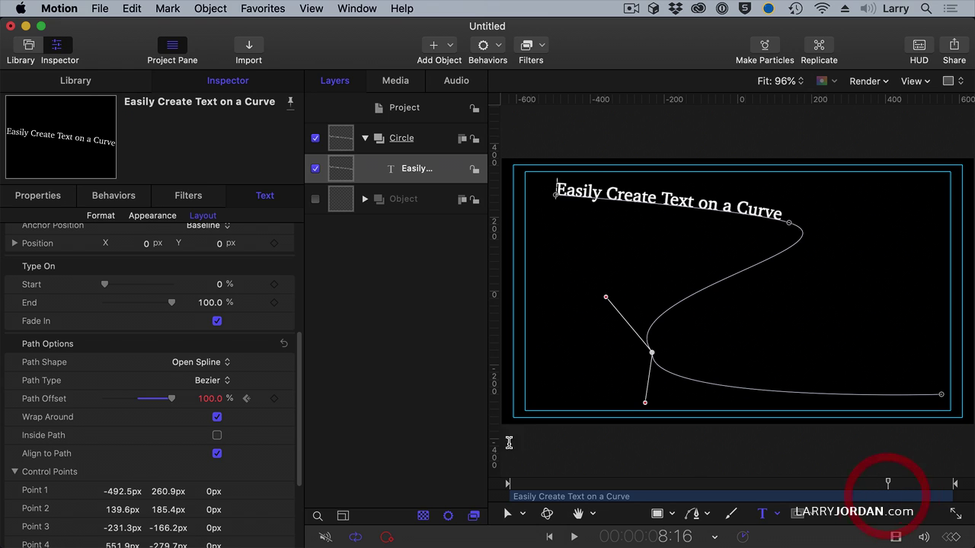
click(212, 400)
text(0)
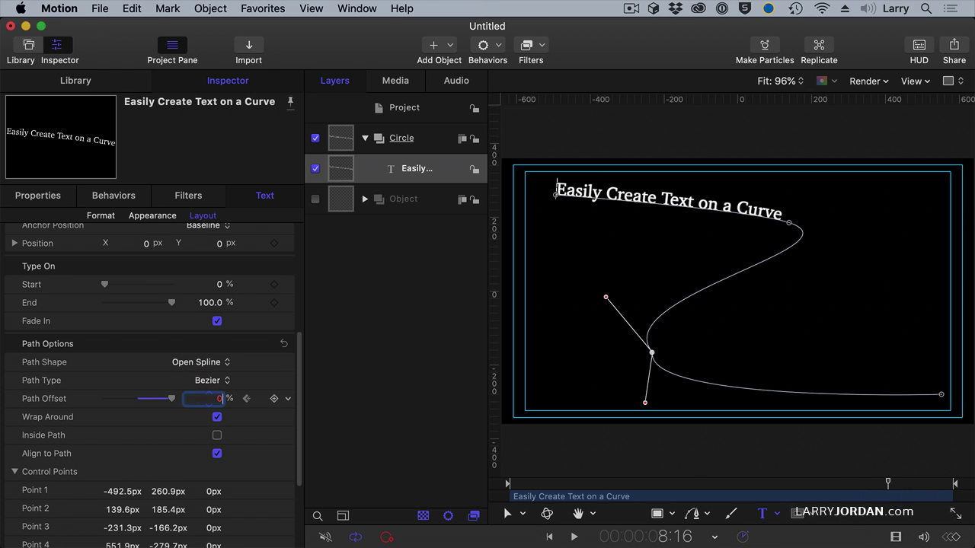
key(Return)
Step: Enable text wrapping, push the starting Path Offset to about 105%, and play the slide-in
click(217, 416)
click(503, 485)
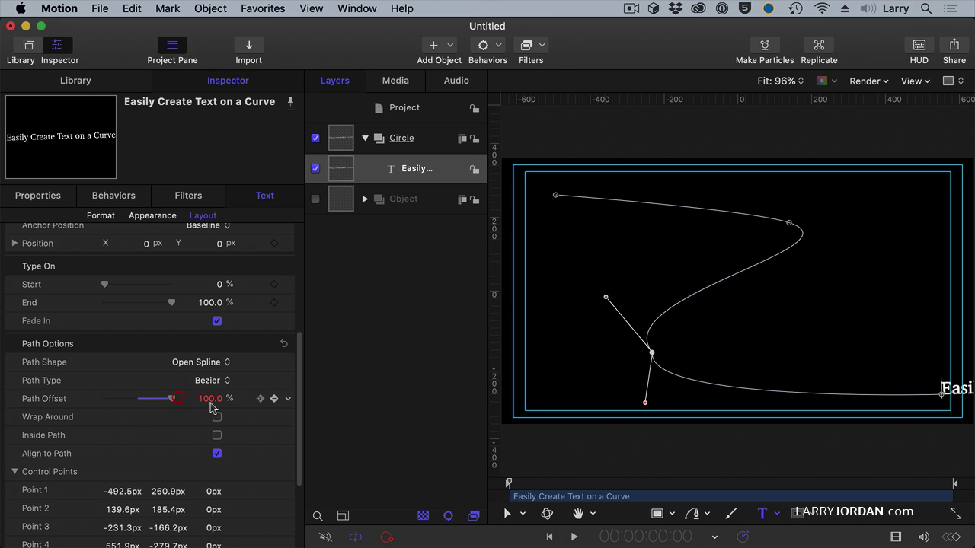
drag(213, 405, 217, 405)
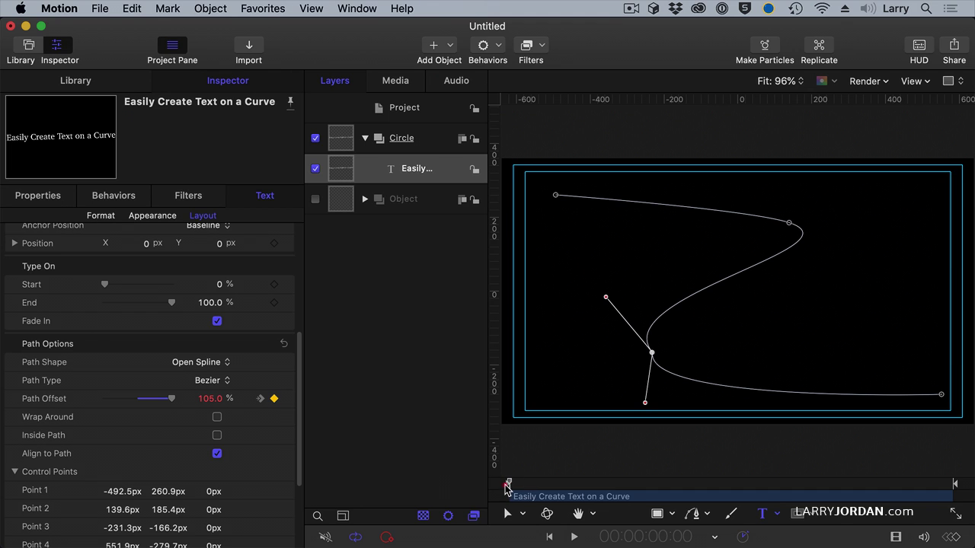
click(503, 488)
key(space)
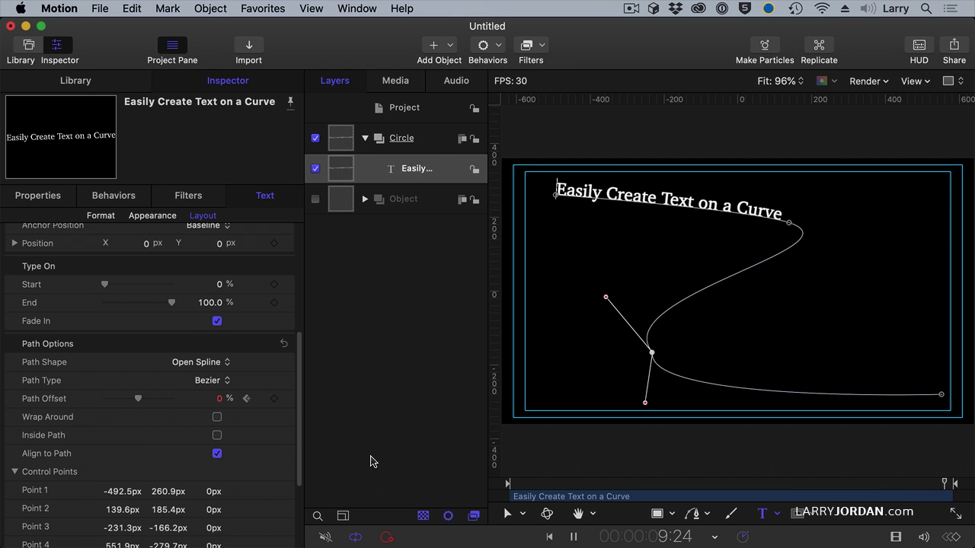
key(space)
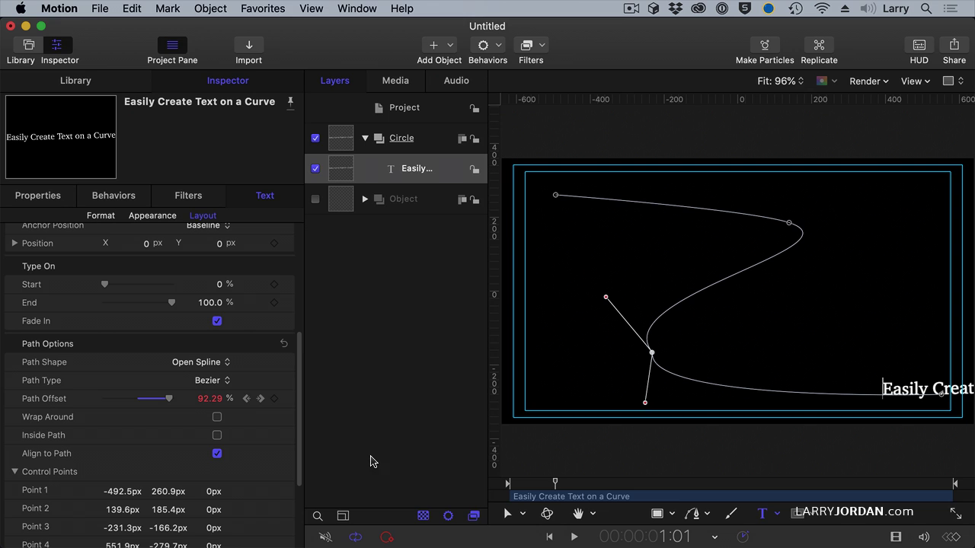
drag(562, 488, 936, 488)
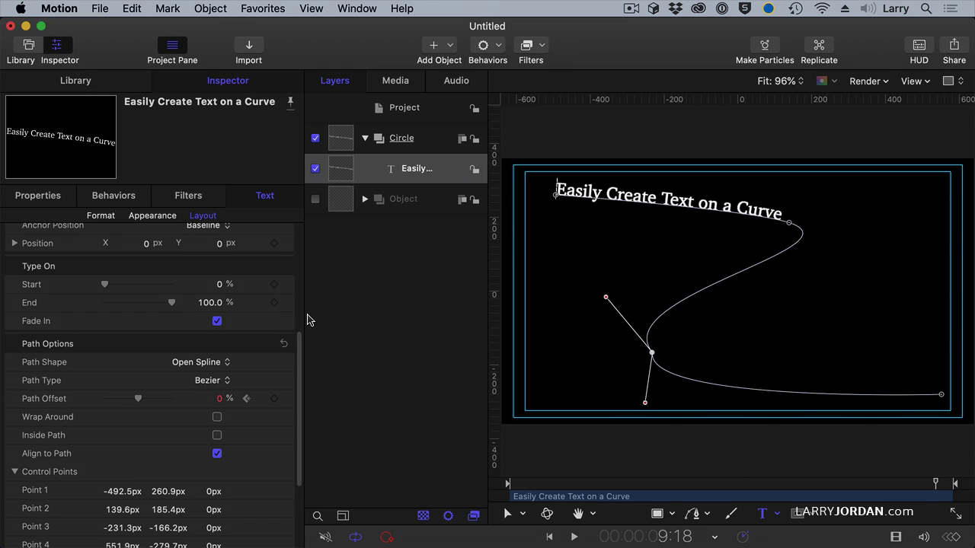
scroll(298, 314, up, 5)
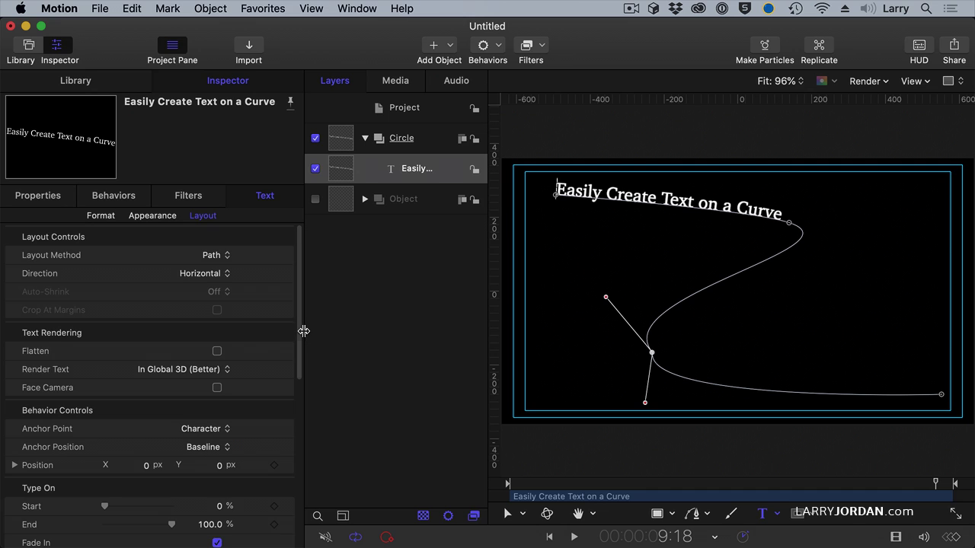
drag(300, 333, 296, 440)
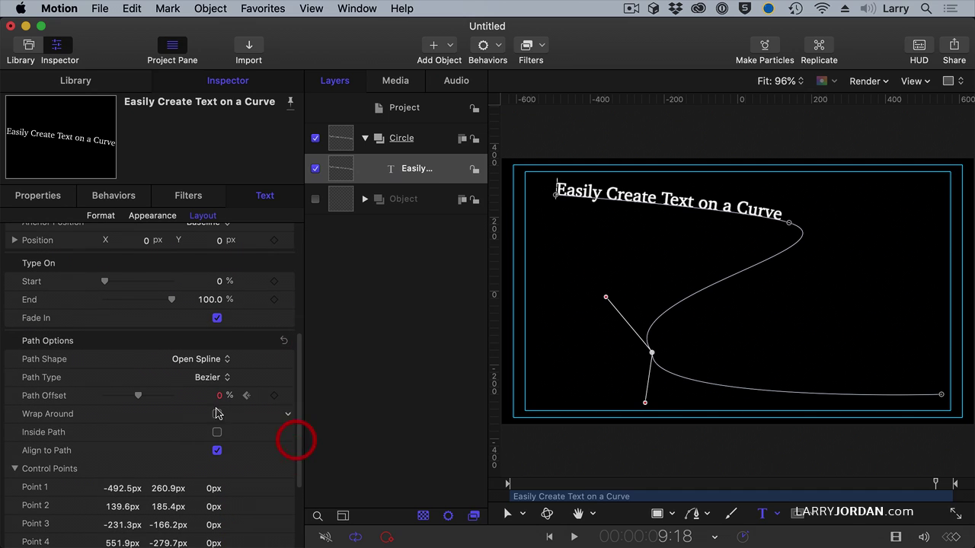
Step: Hide the curved title and add a new empty group named Curve above Circle
click(316, 169)
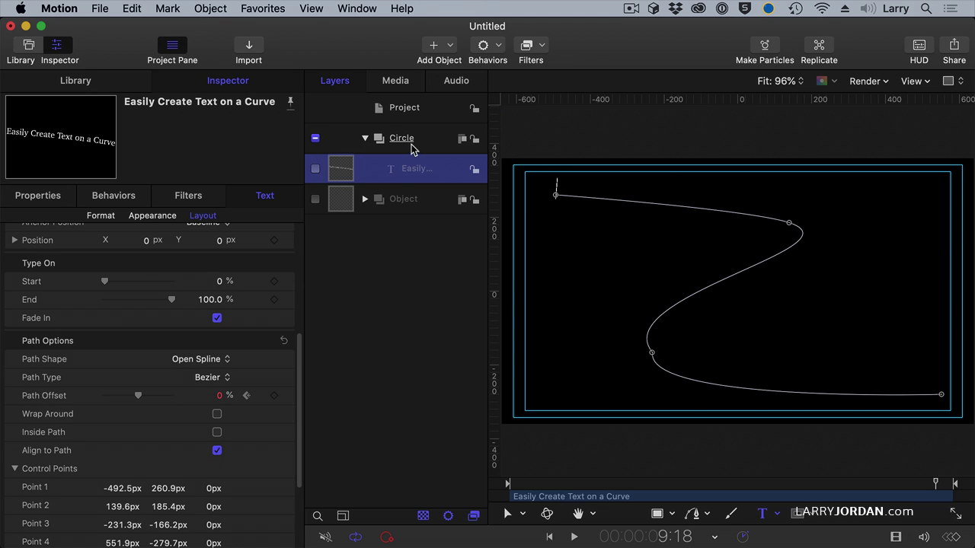
click(411, 143)
right_click(394, 260)
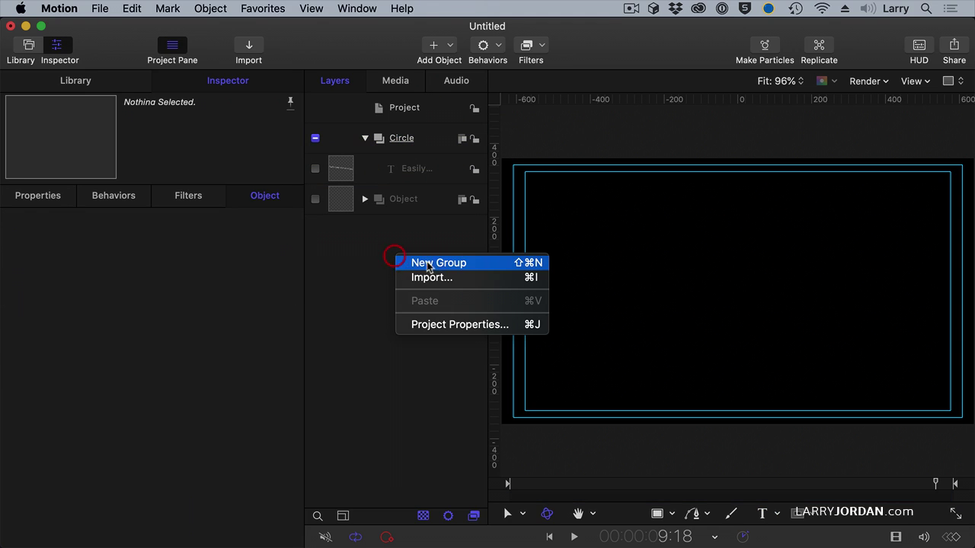
click(438, 265)
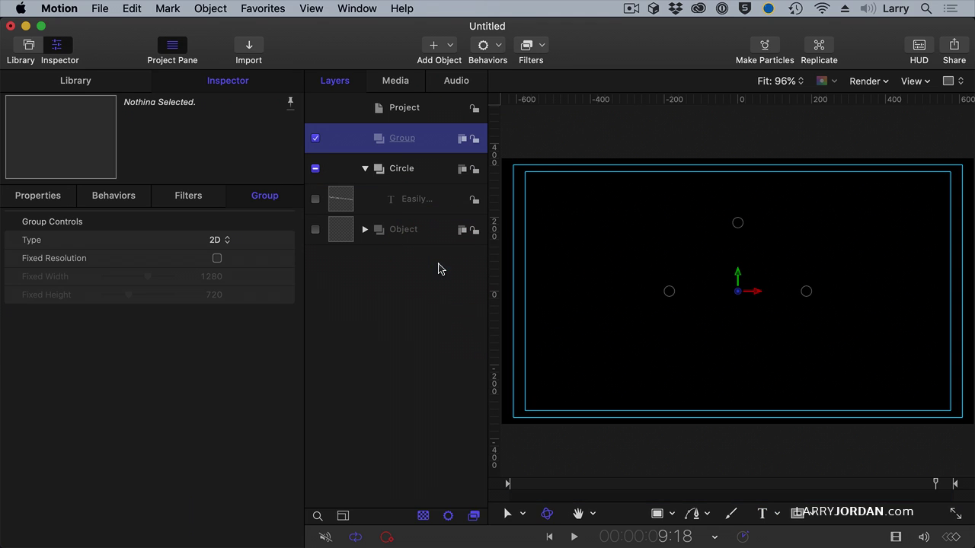
double_click(411, 144)
text(Curve)
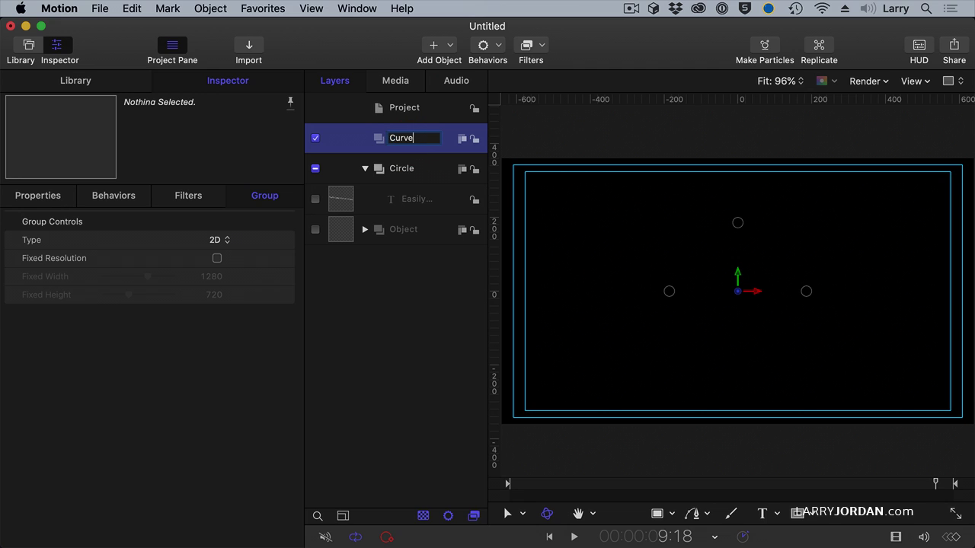
key(Return)
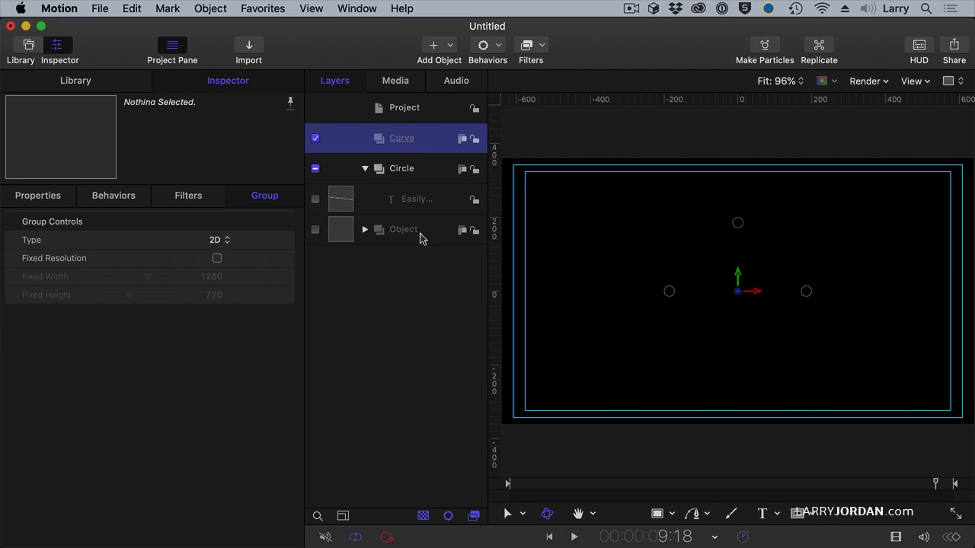
click(759, 513)
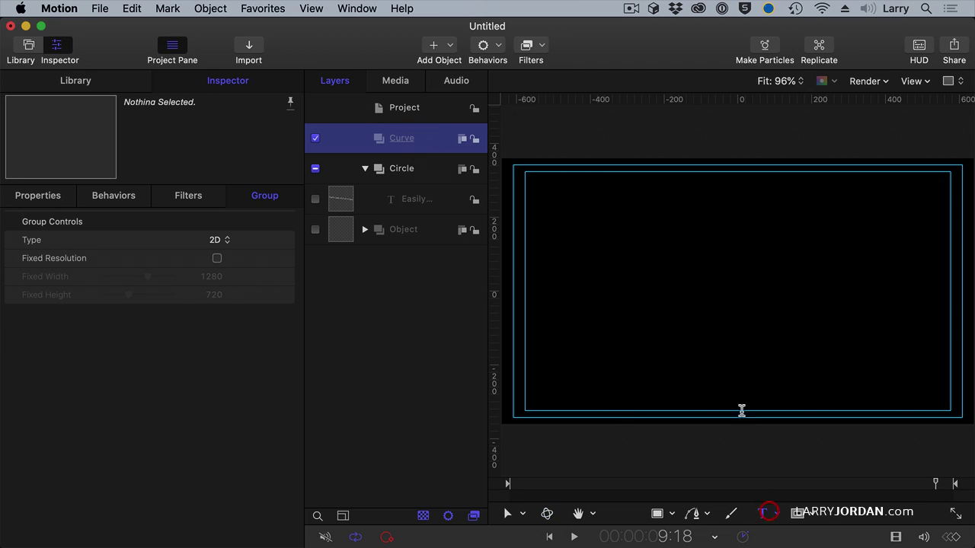
Step: Type 'It Is Easy to Put Text in a Circle.' as a new text layer and select the line
click(683, 340)
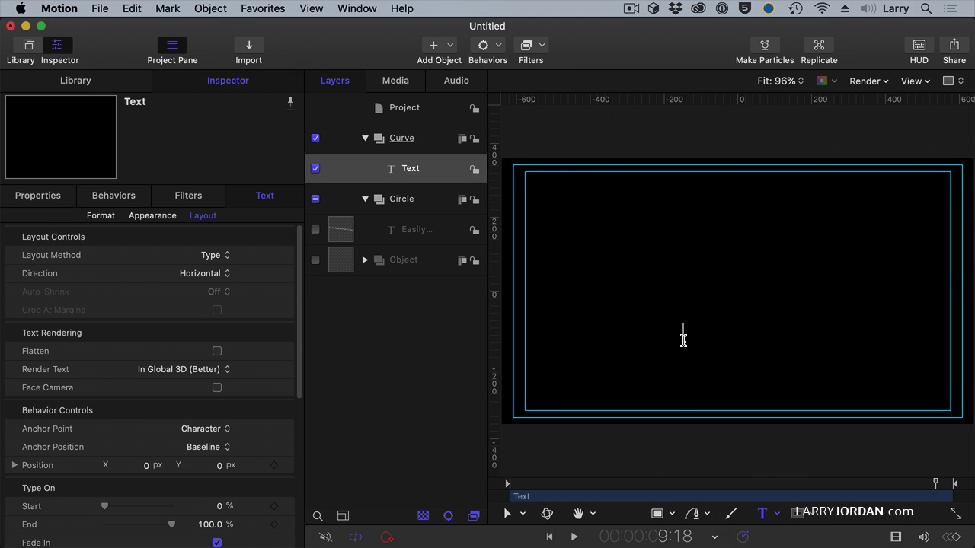
text(It Is Easy to)
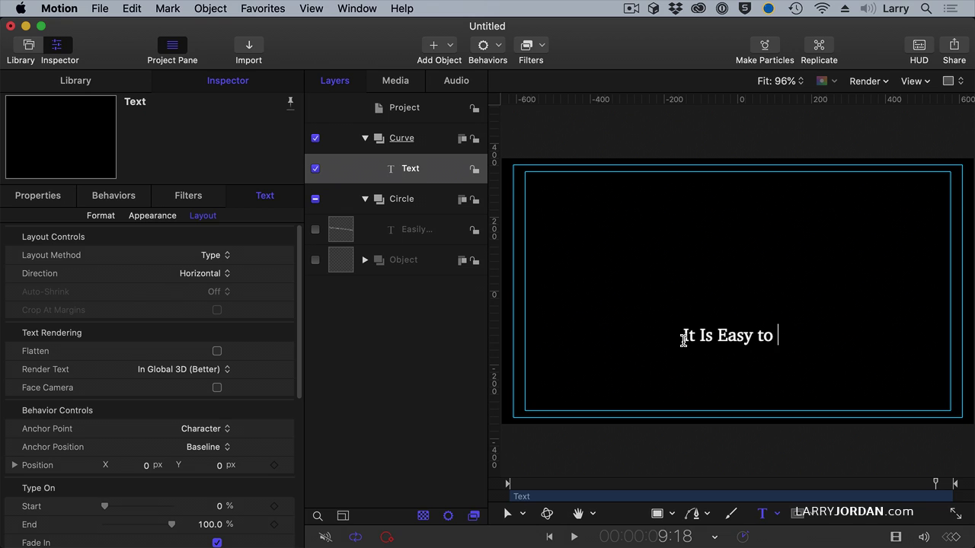
text( Put Text in)
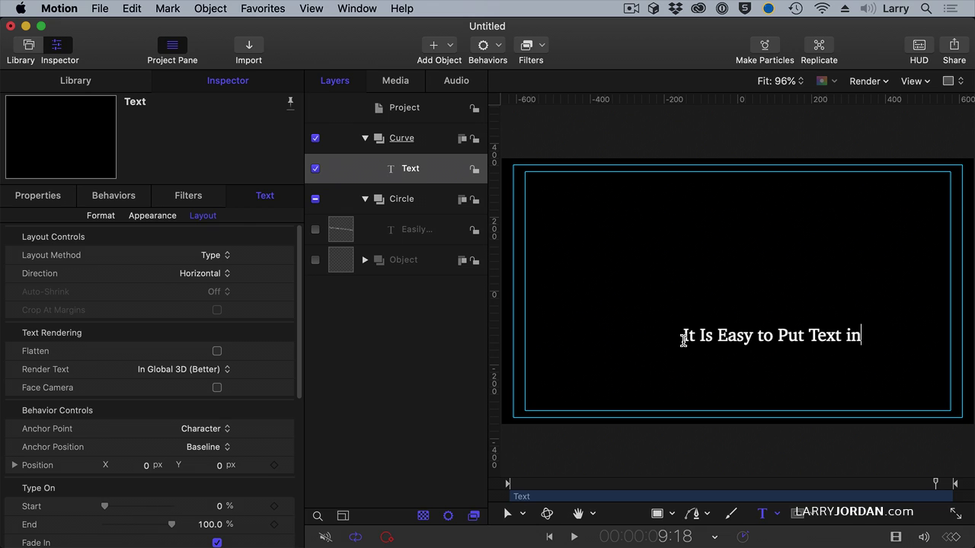
text( a Circle.)
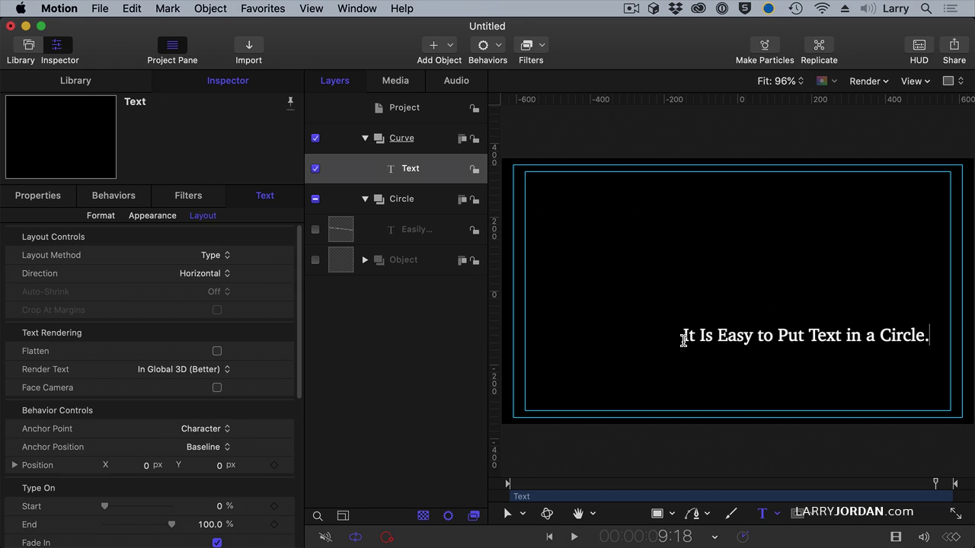
triple_click(695, 336)
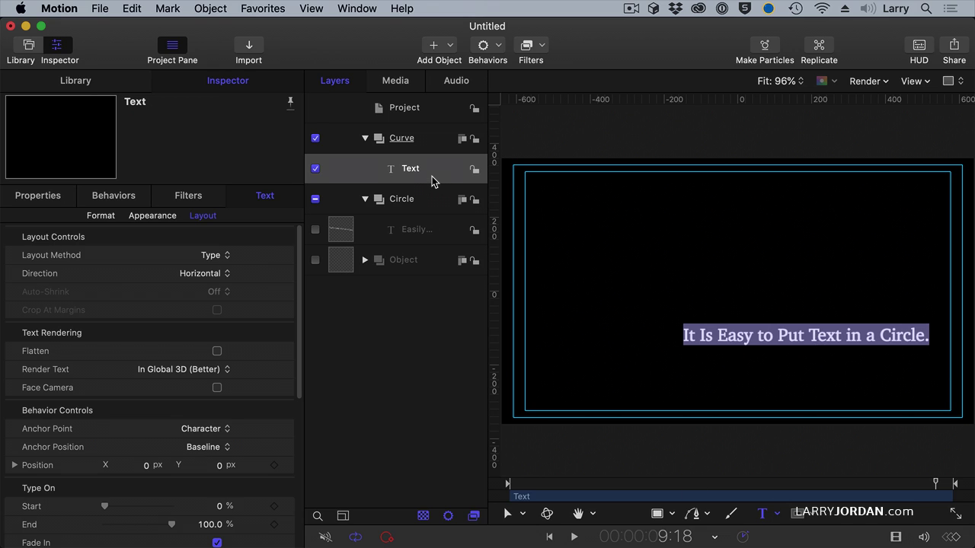
Step: Set the new line's Layout Method to Path with a Circle path shape
click(210, 256)
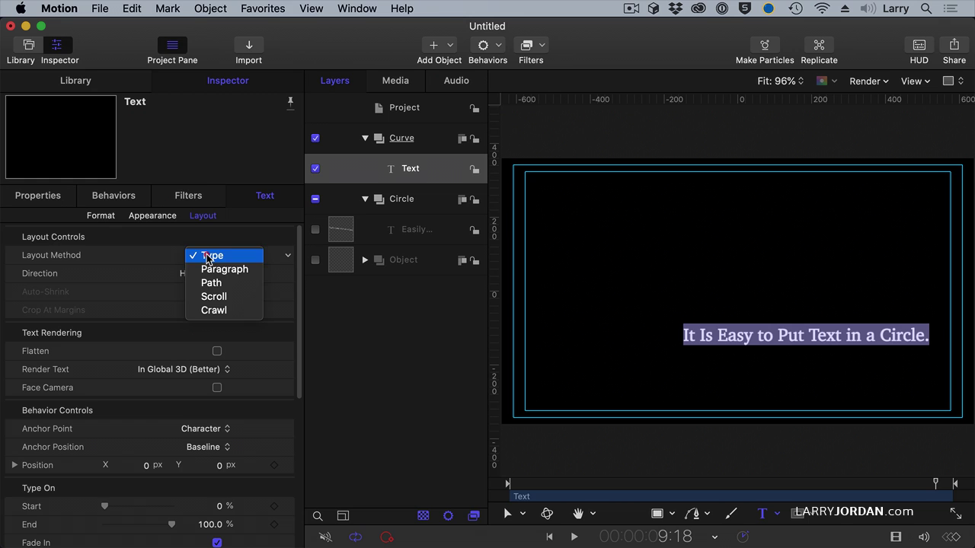
click(204, 286)
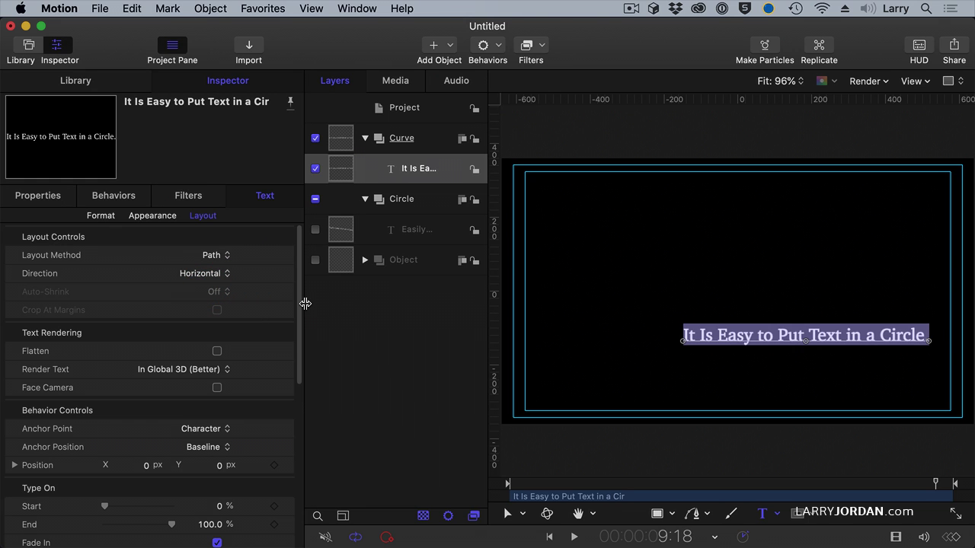
drag(298, 309, 276, 439)
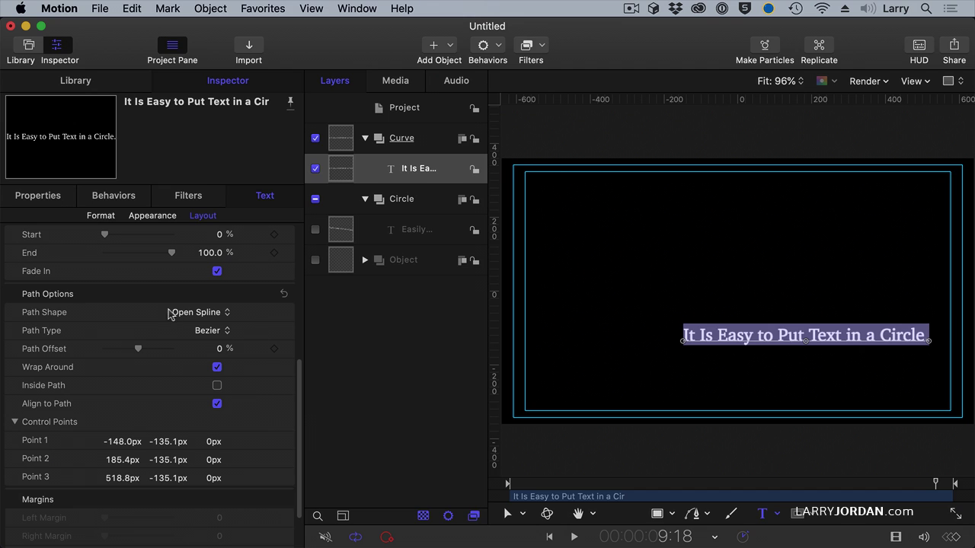
click(193, 316)
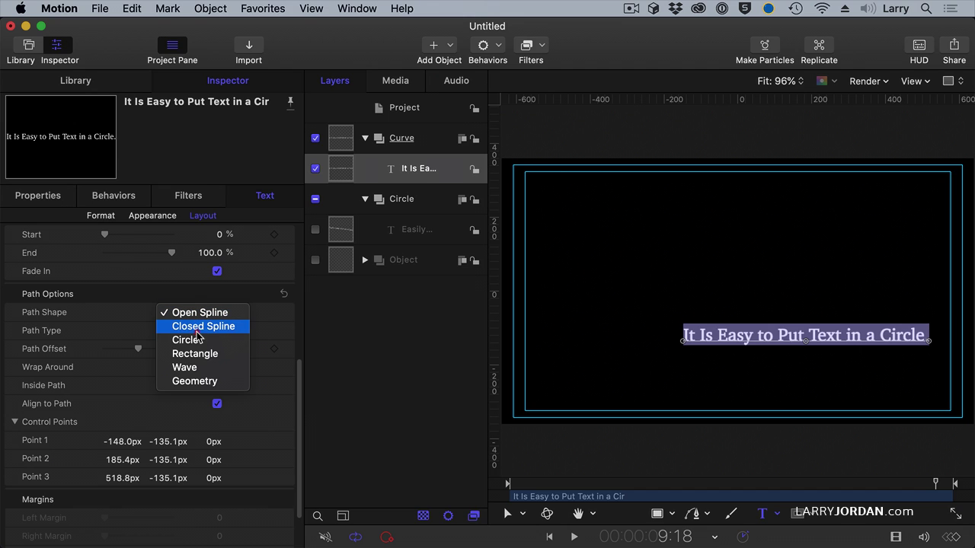
click(194, 340)
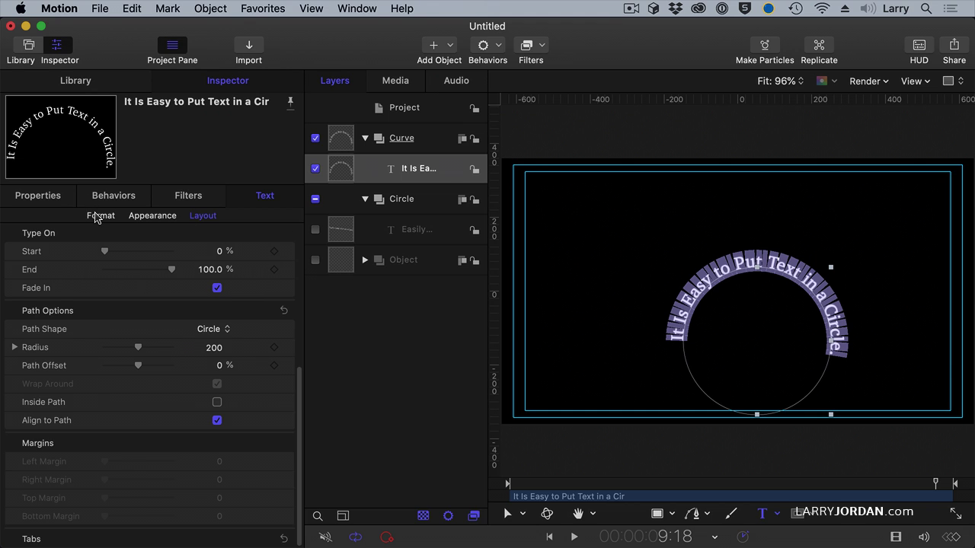
Step: Raise the circle text size from 48 to 58 and widen its letter spacing
click(99, 216)
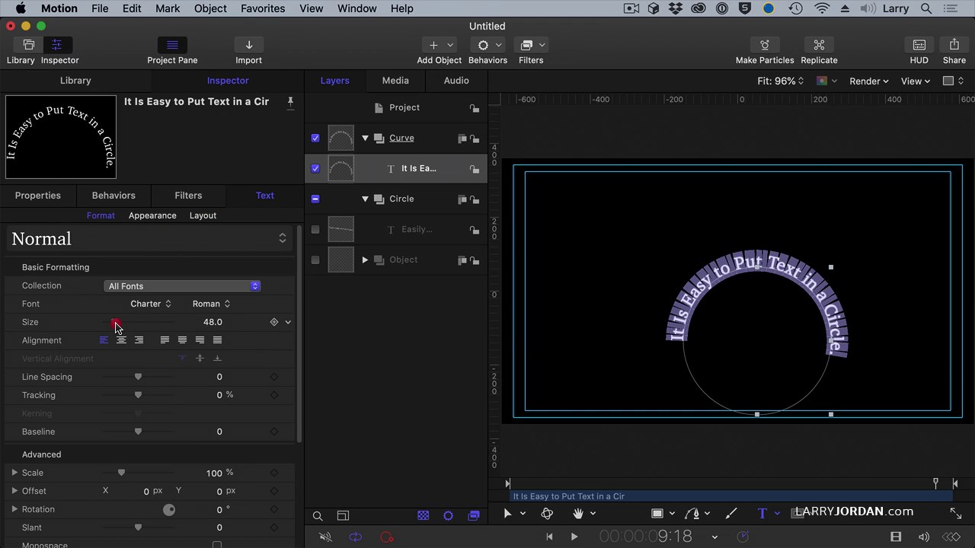
drag(116, 326, 118, 324)
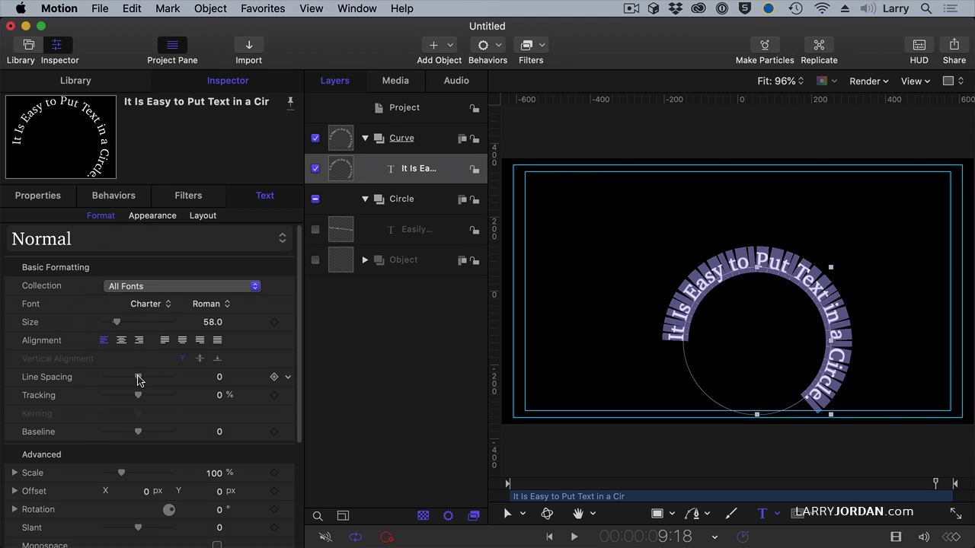
drag(138, 395, 145, 402)
Step: Select all the circle text and set its tracking to 10%
drag(564, 483, 472, 469)
click(449, 312)
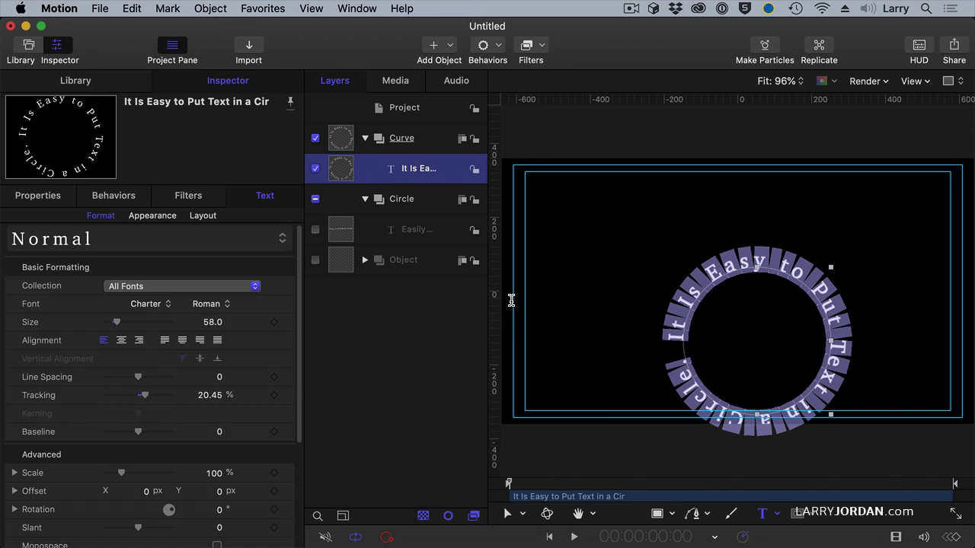
click(569, 299)
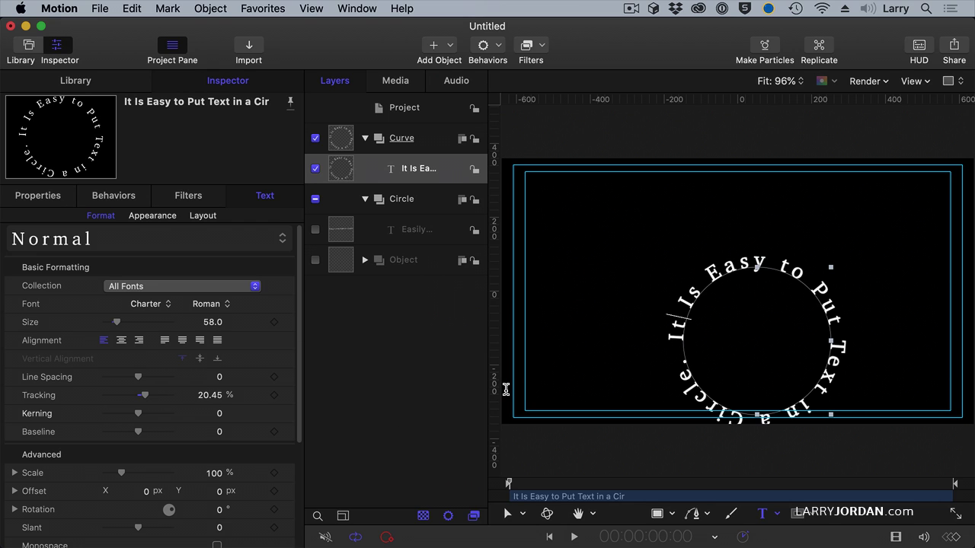
key(super+a)
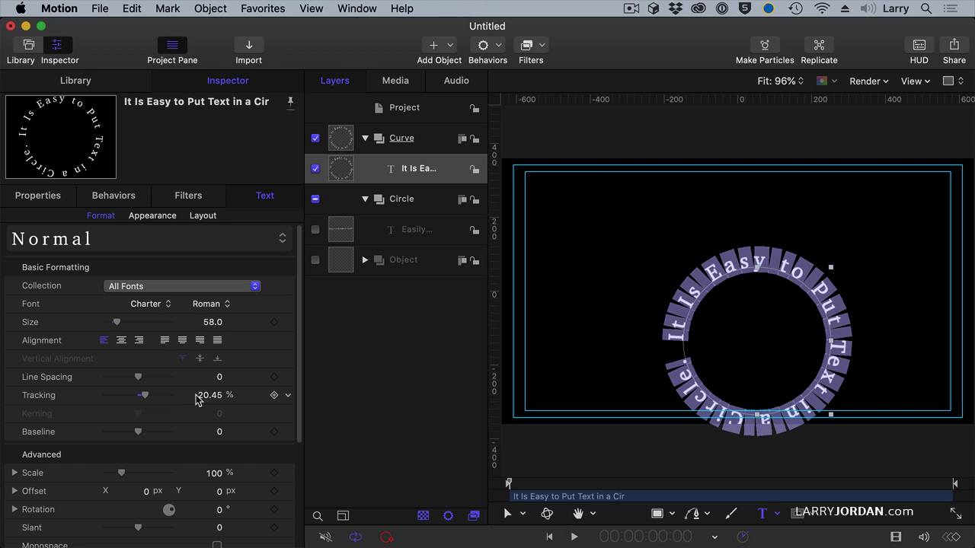
click(204, 396)
text(10)
key(Return)
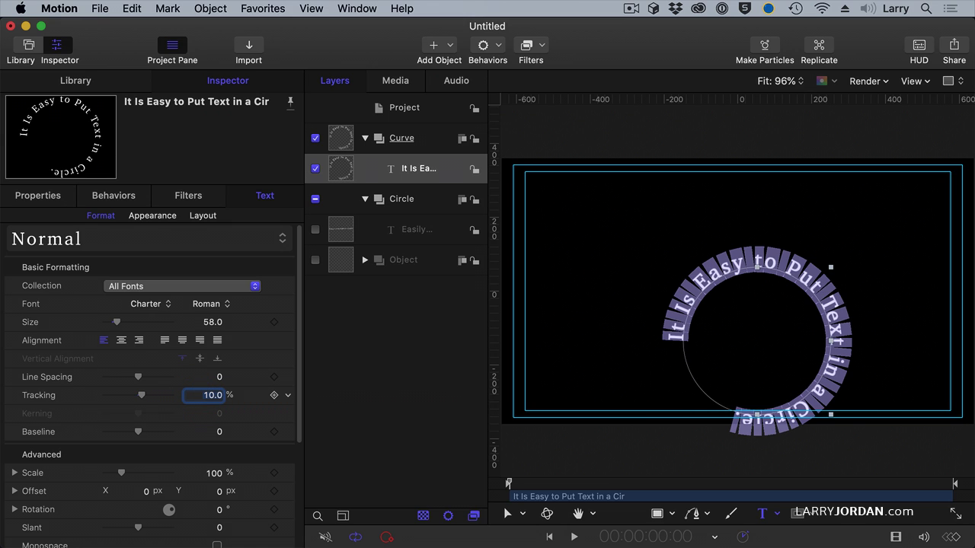
click(397, 320)
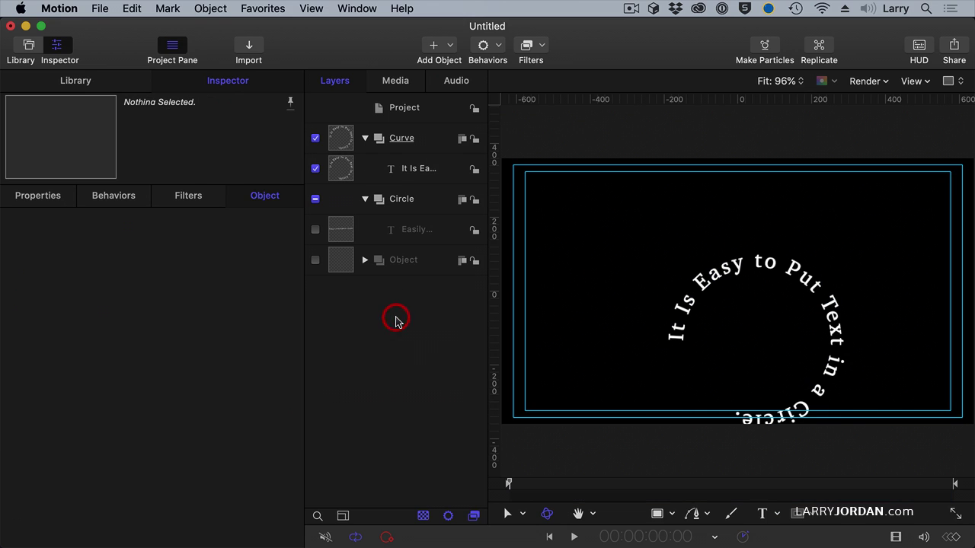
Step: Move the circle text higher on the canvas and apply the Type On text behavior
click(416, 176)
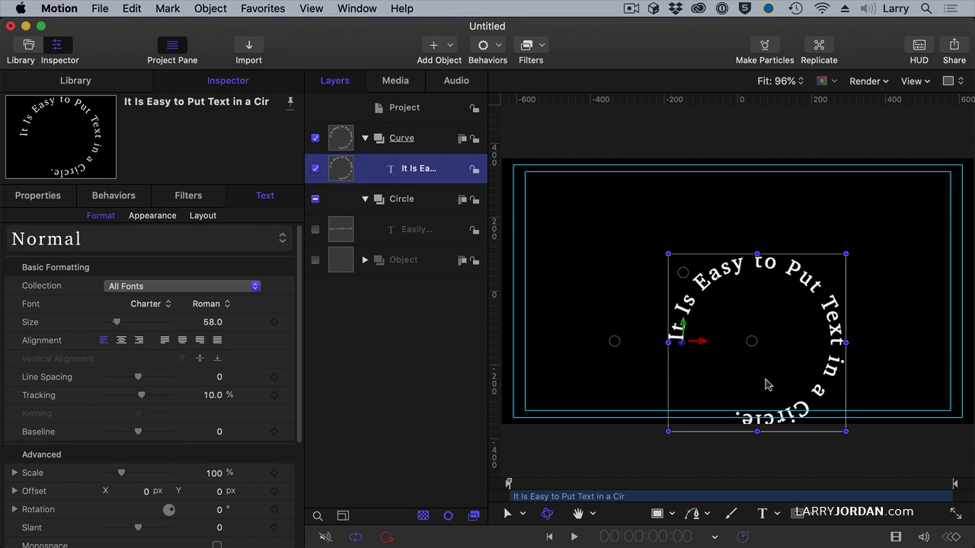
drag(767, 385, 771, 327)
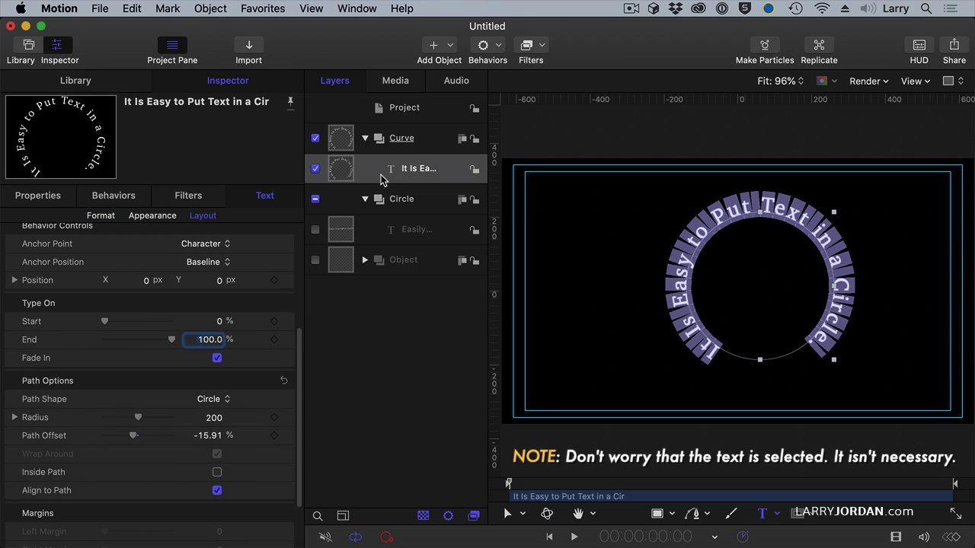
click(484, 46)
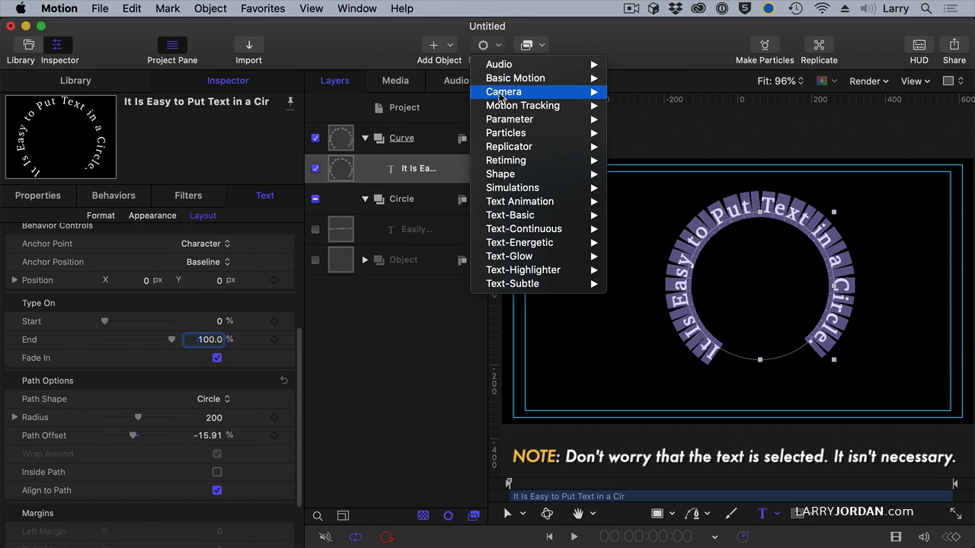
mouse_move(506, 165)
mouse_move(511, 206)
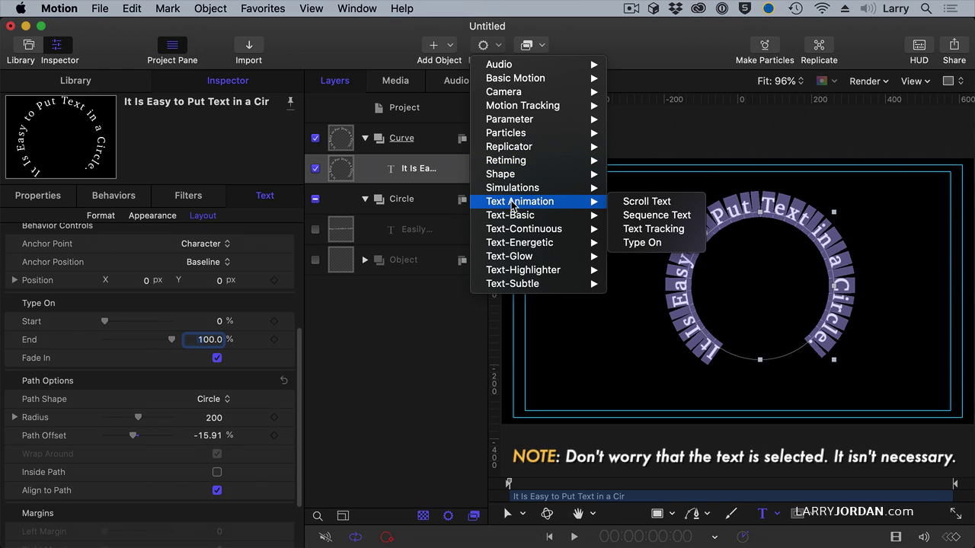
click(660, 243)
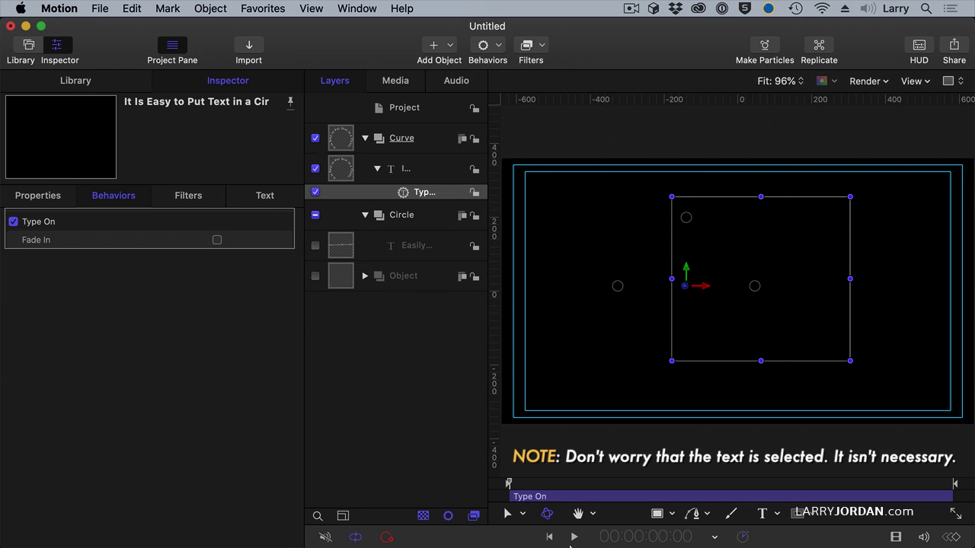
Step: Trim the Type On behavior to end at about two seconds
click(460, 485)
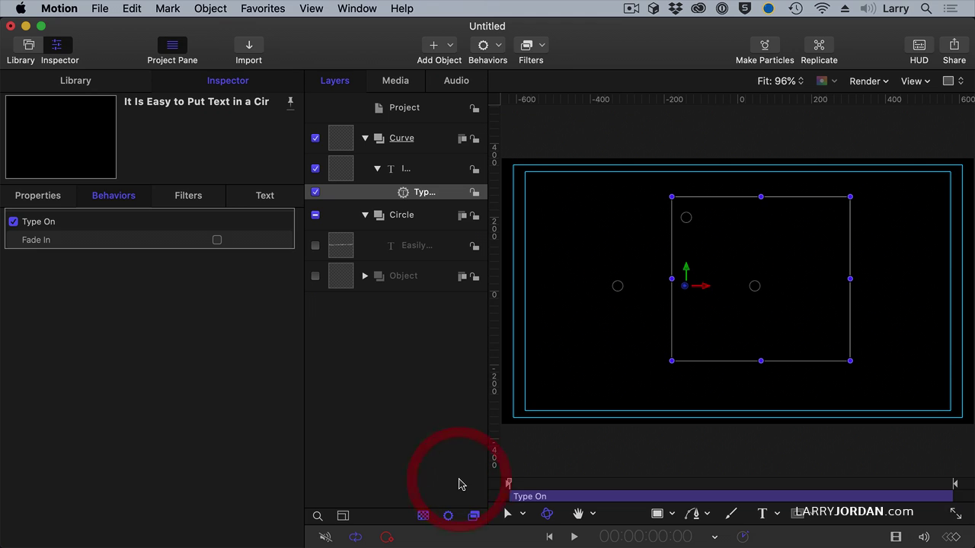
drag(525, 488, 594, 483)
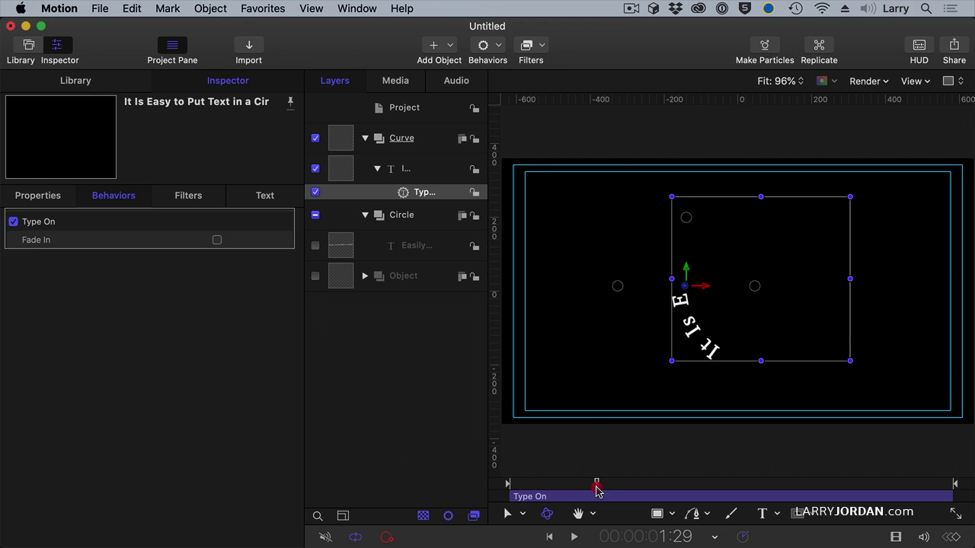
key(o)
Step: Play the type-on animation twice and scrub to check the text mid-typing
key(Home)
key(space)
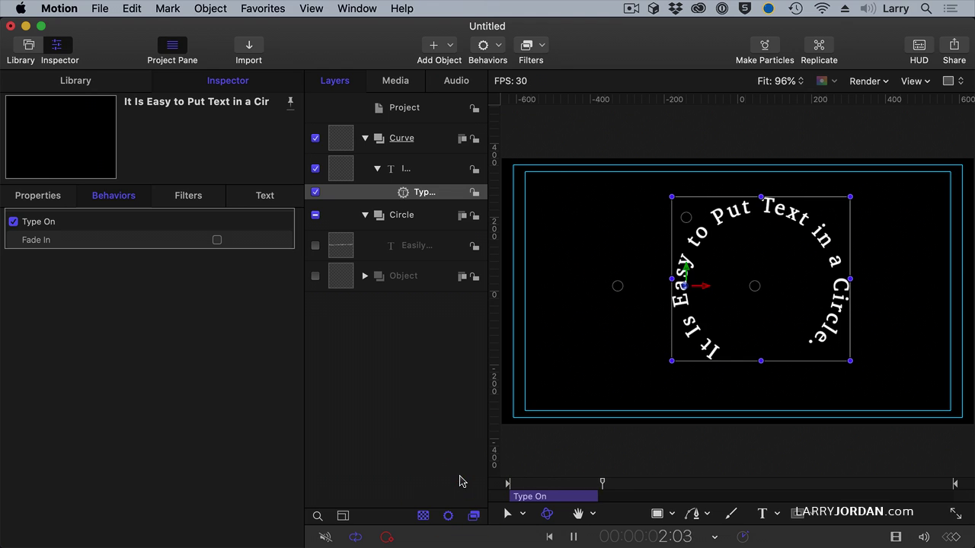
key(space)
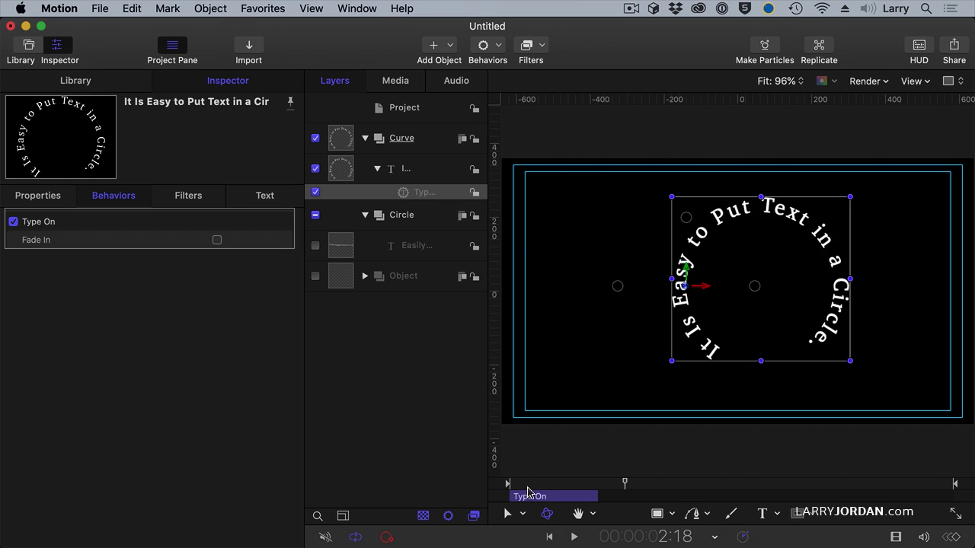
key(Home)
key(space)
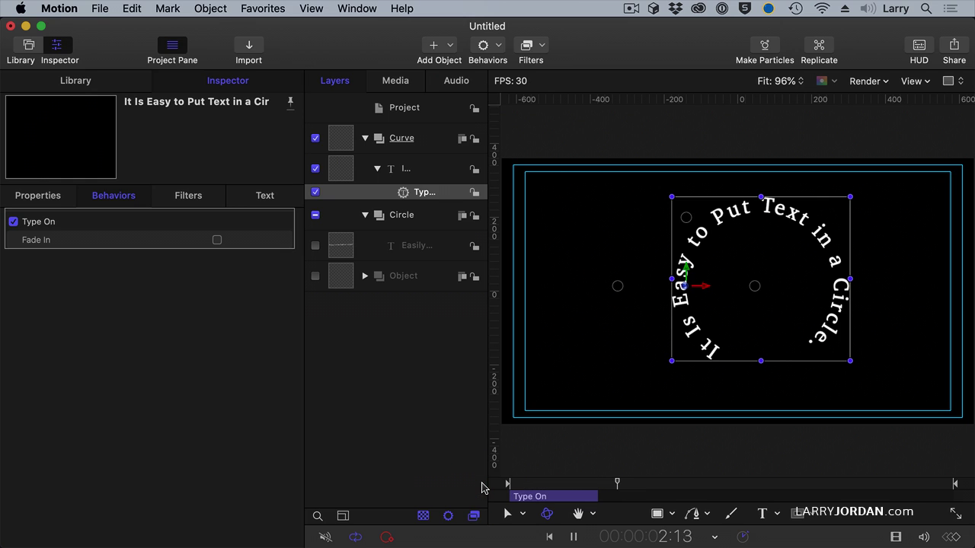
key(space)
drag(617, 484, 573, 484)
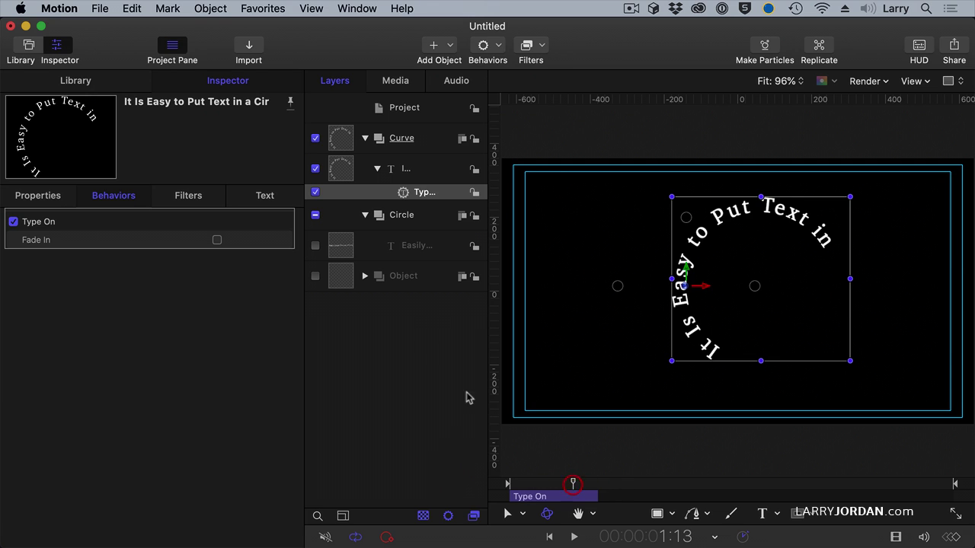
Step: Select the circle text layer and adjust its Path Offset to rotate the text around the circle
click(417, 170)
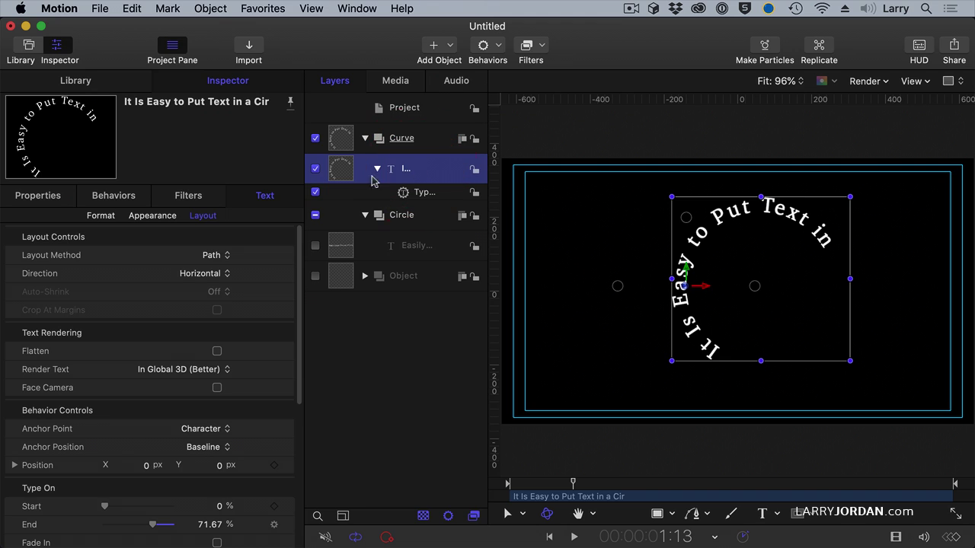
drag(300, 387, 300, 448)
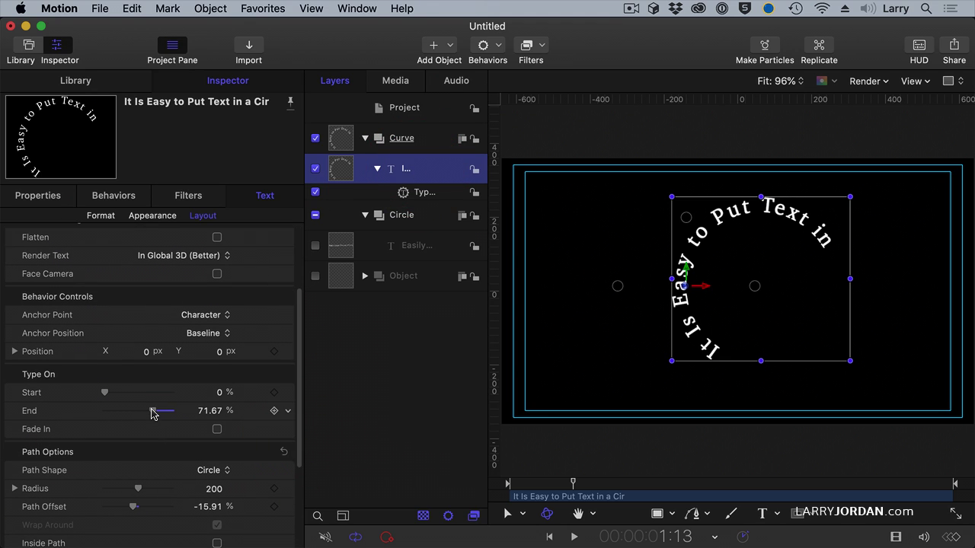
click(303, 450)
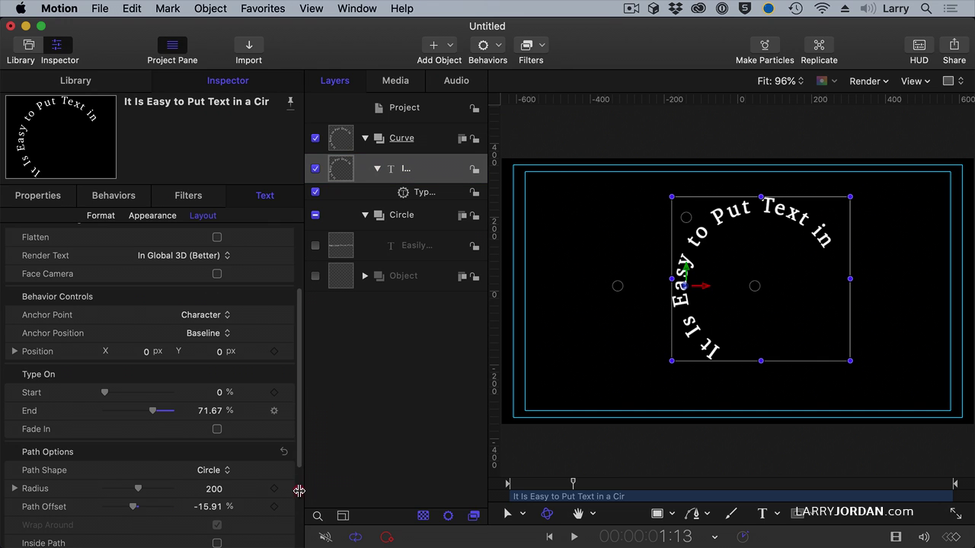
click(299, 487)
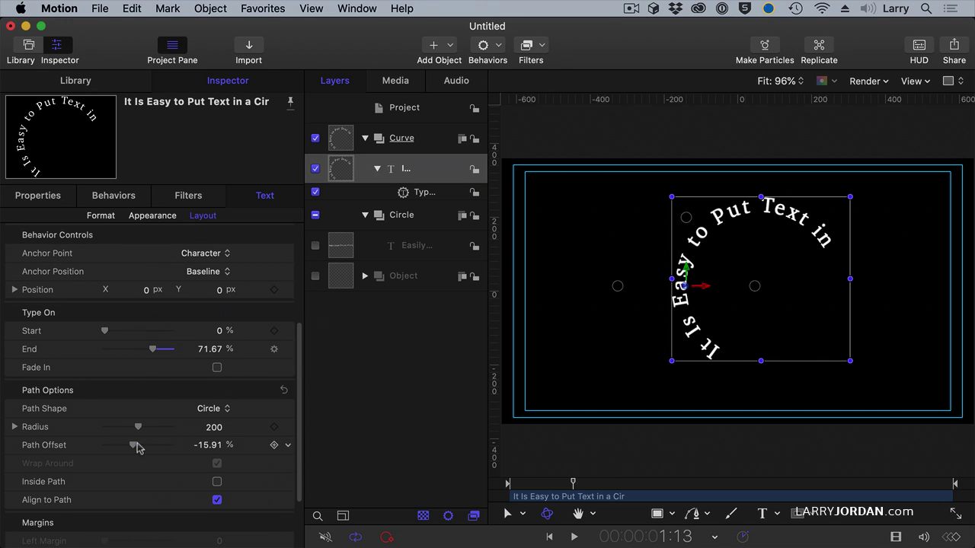
drag(134, 449, 147, 450)
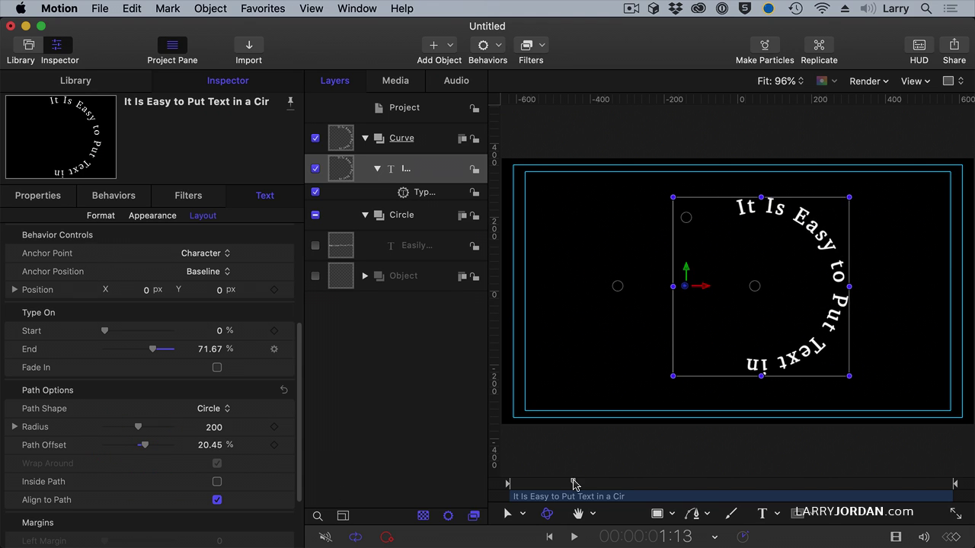
Step: Keyframe Path Offset at the start and set it to 200 at the animation's end
drag(574, 486, 515, 486)
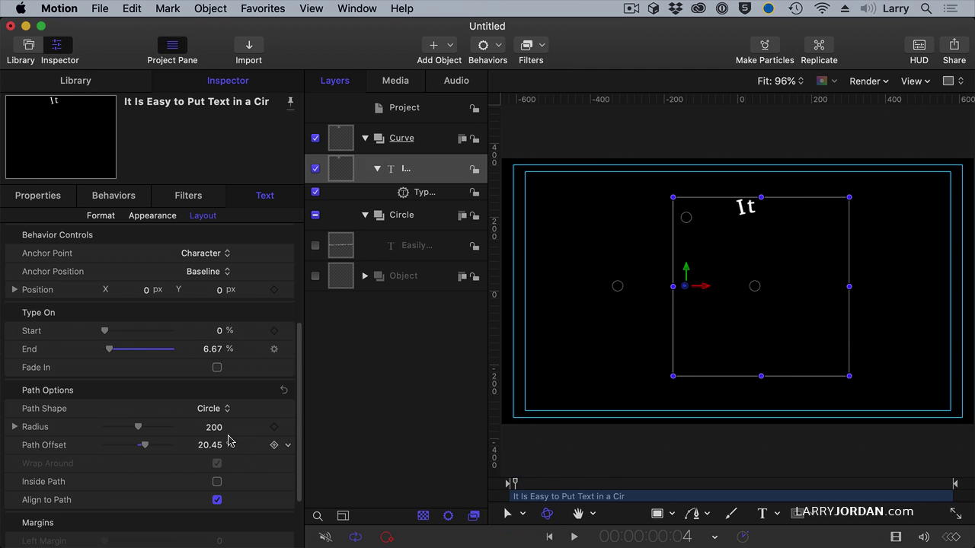
click(274, 445)
drag(515, 483, 940, 480)
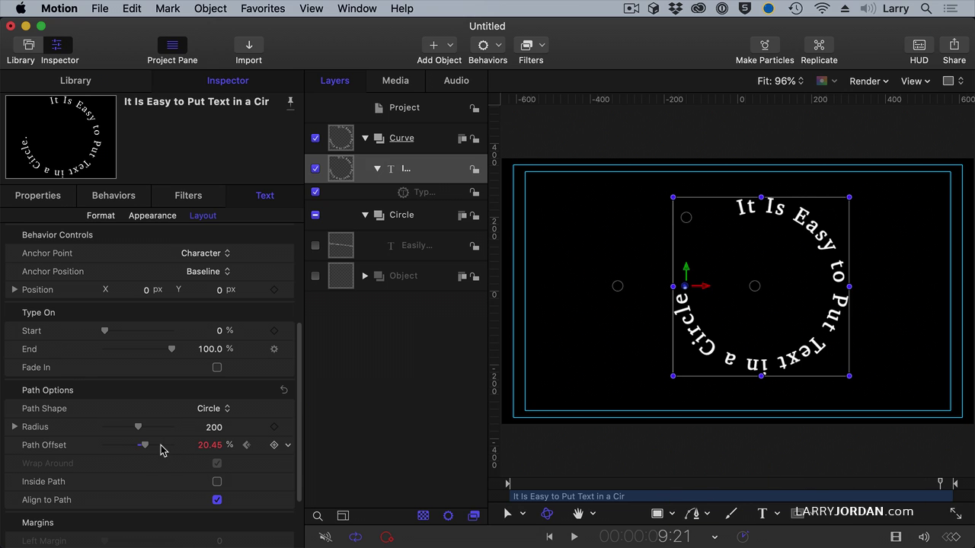
click(204, 445)
text(200)
key(Return)
key(ctrl+k)
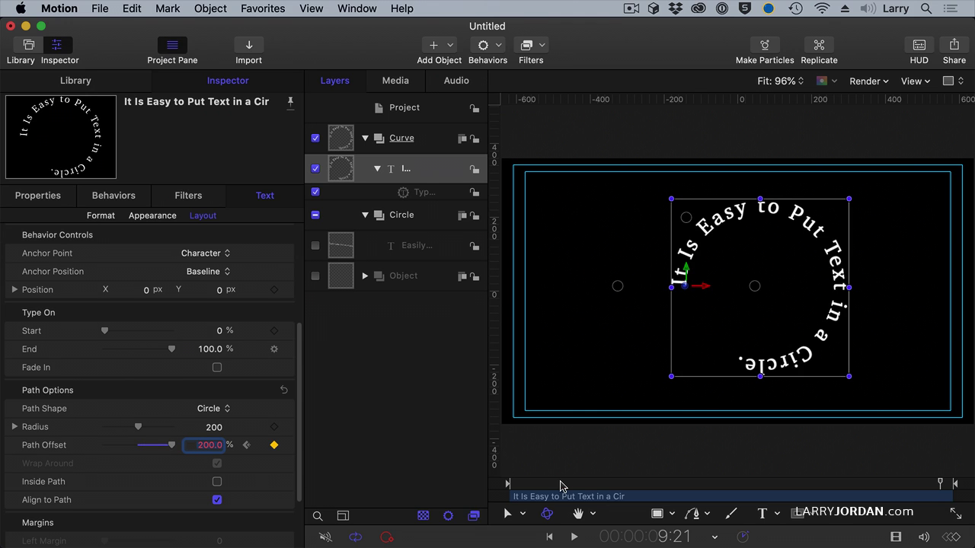
Step: Preview the rotation from the start, then change the ending Path Offset keyframe to -200
key(Home)
key(space)
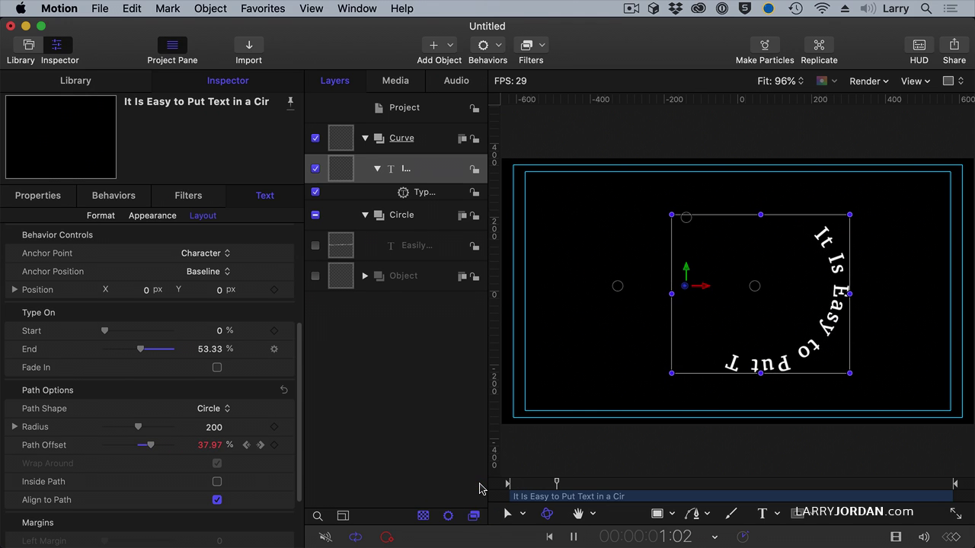
drag(522, 483, 508, 483)
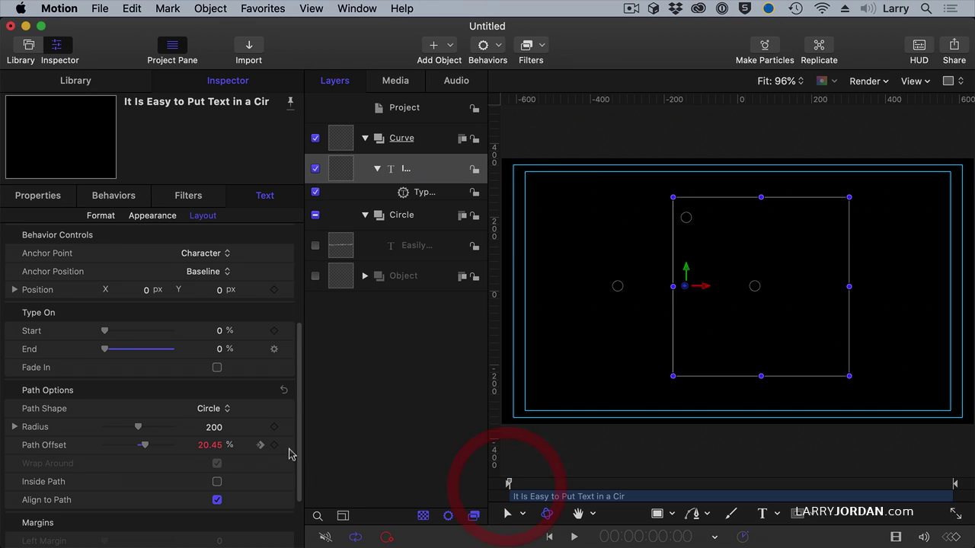
click(260, 445)
click(206, 446)
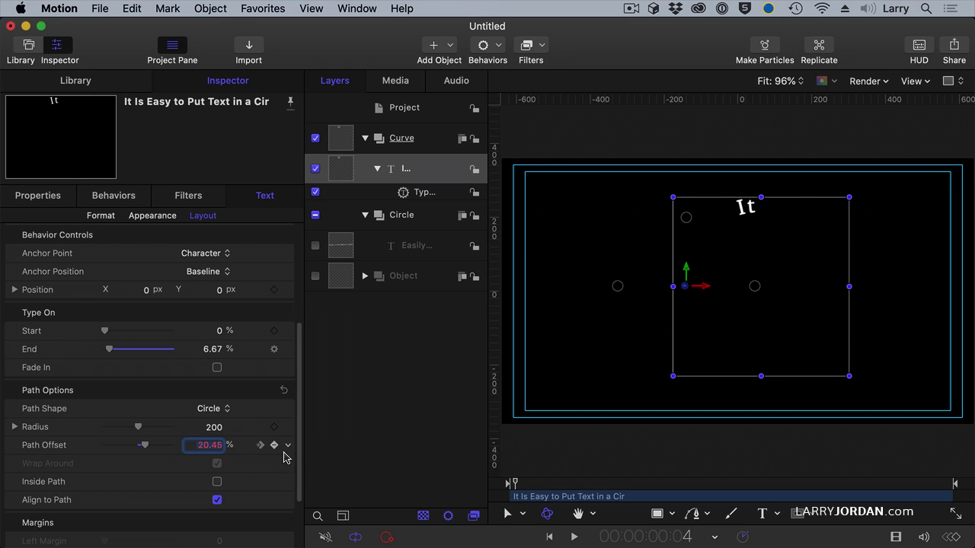
click(260, 446)
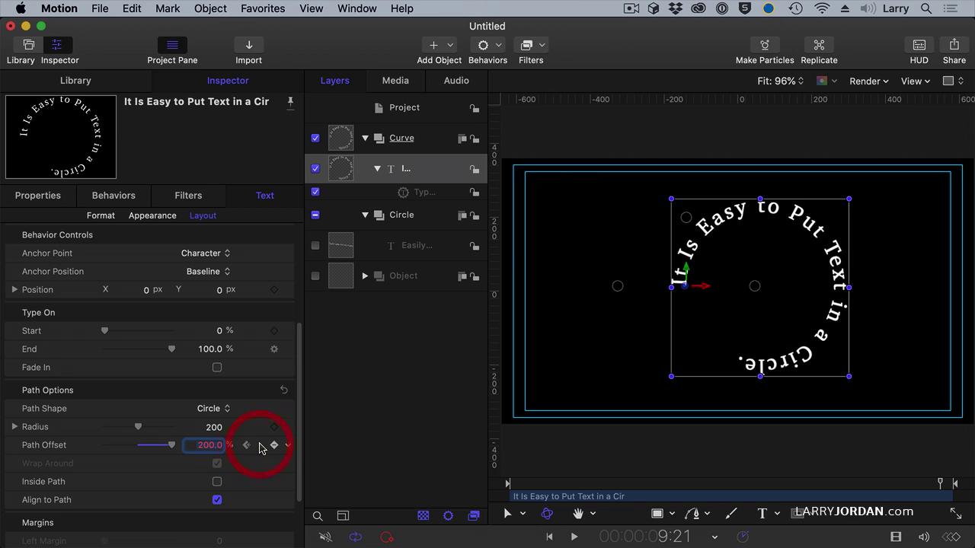
text(-200)
key(Return)
Step: Replay the reversed rotating type-on animation from the start and stop playback
click(505, 483)
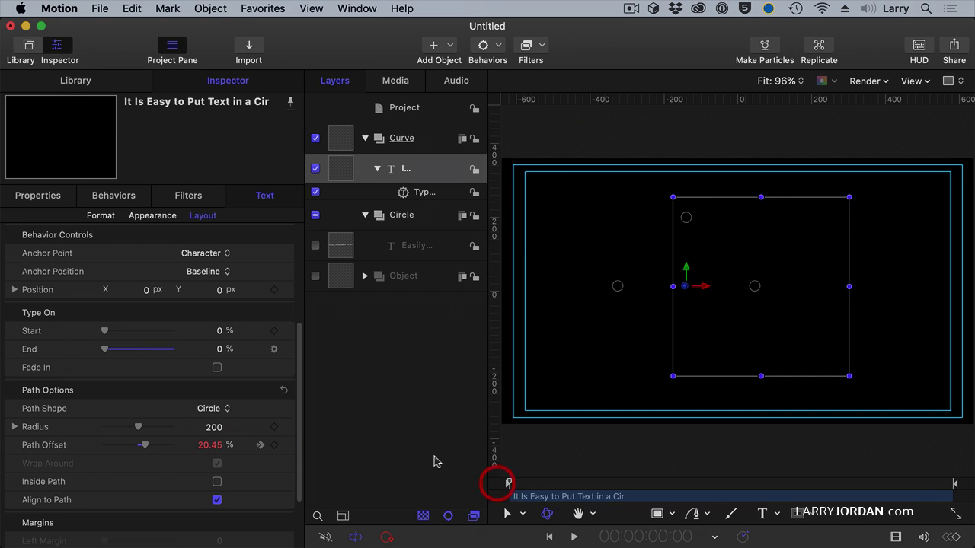
key(space)
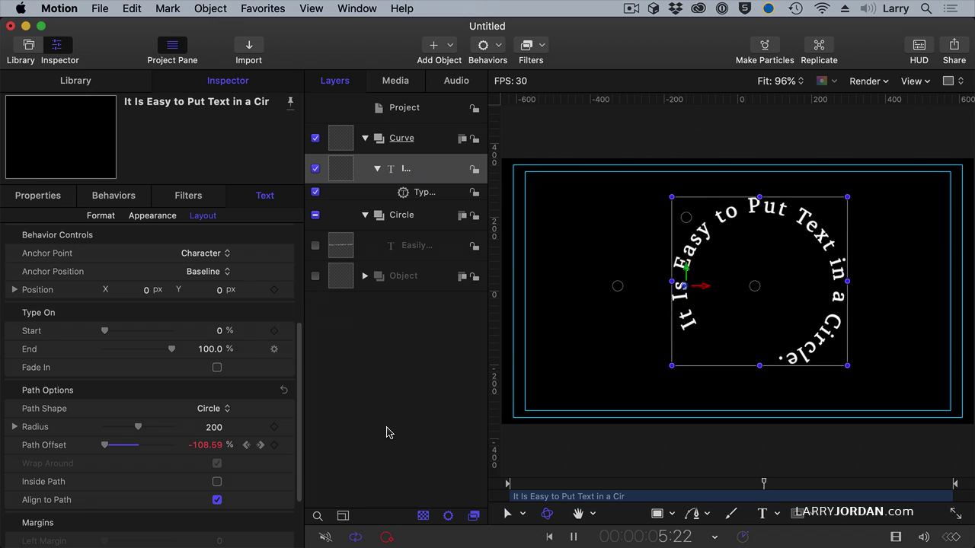
key(space)
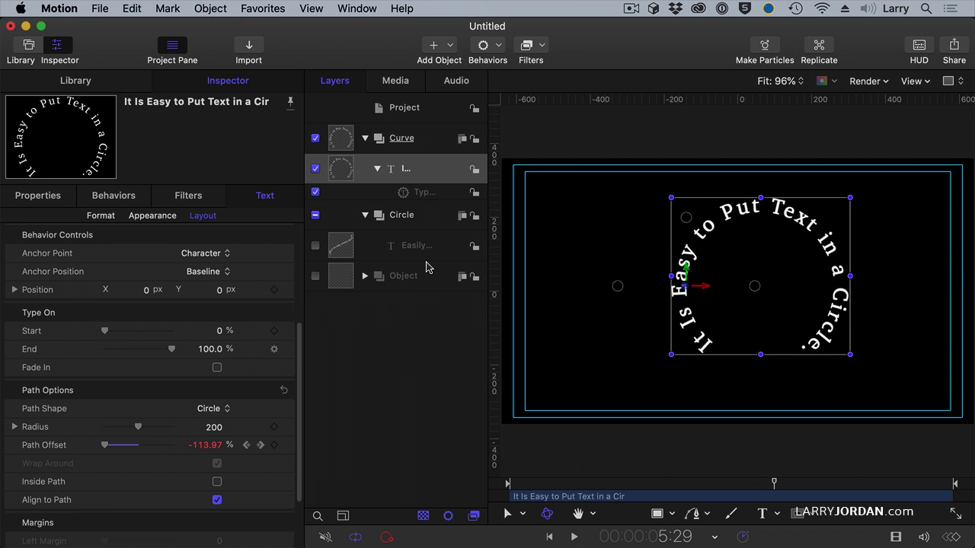
Step: Add a new group named Background at the bottom of the layers and hide the Circle group
right_click(393, 313)
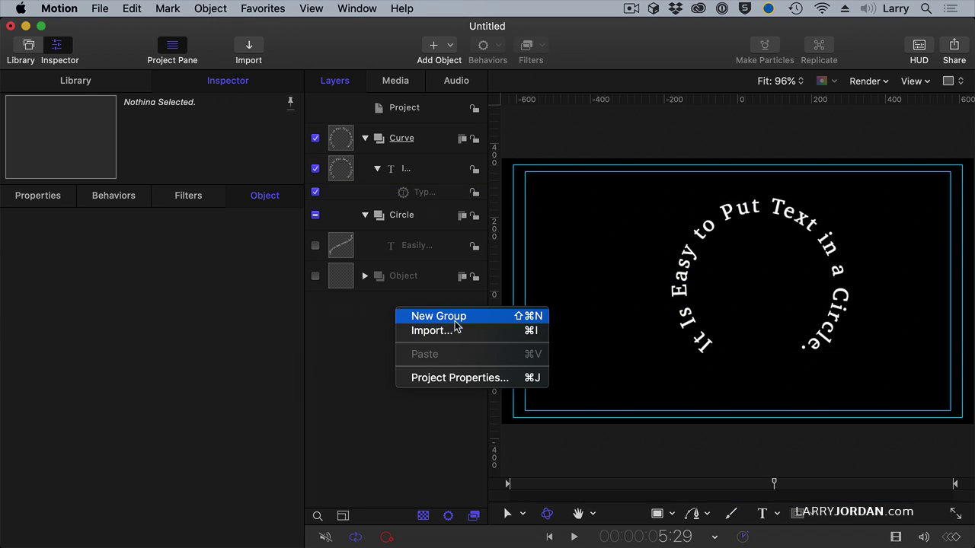
click(447, 316)
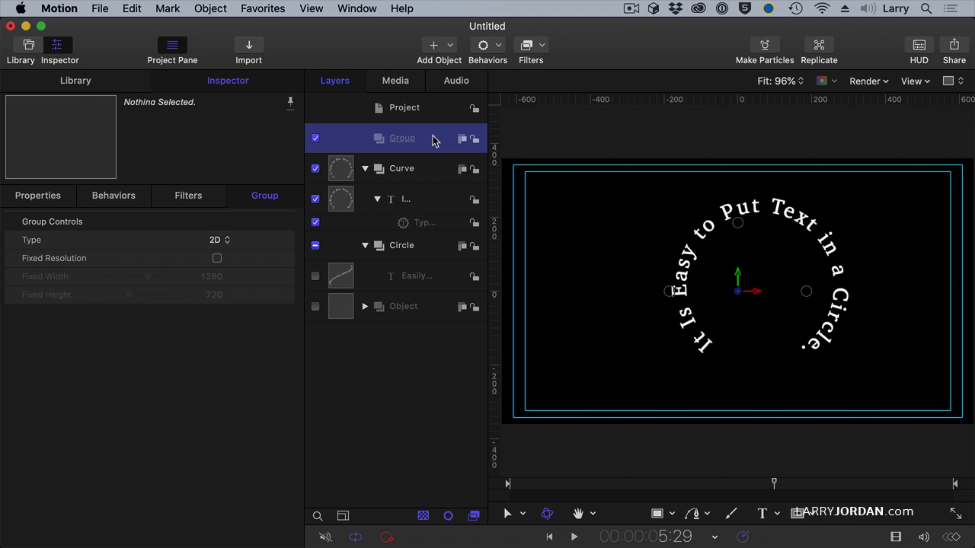
drag(434, 137, 359, 324)
double_click(403, 308)
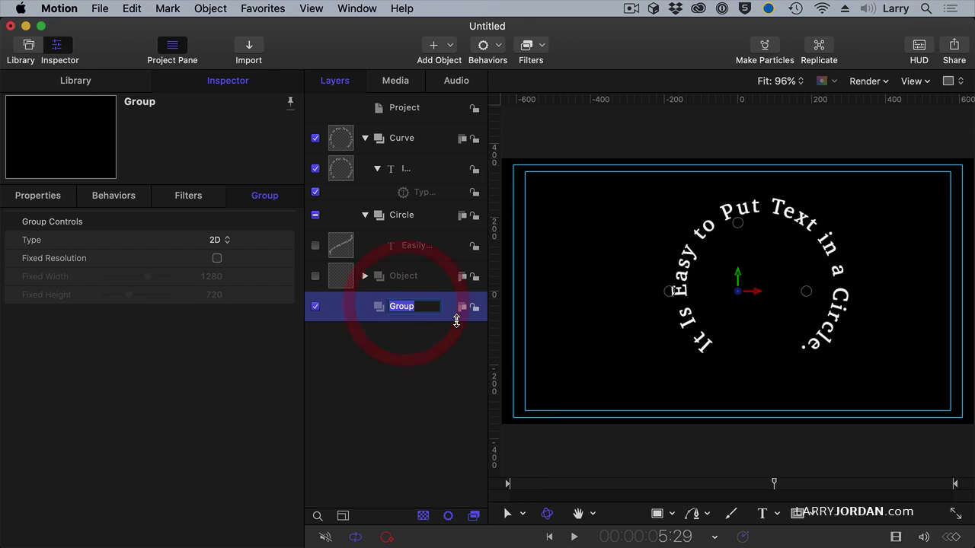
text(Backg)
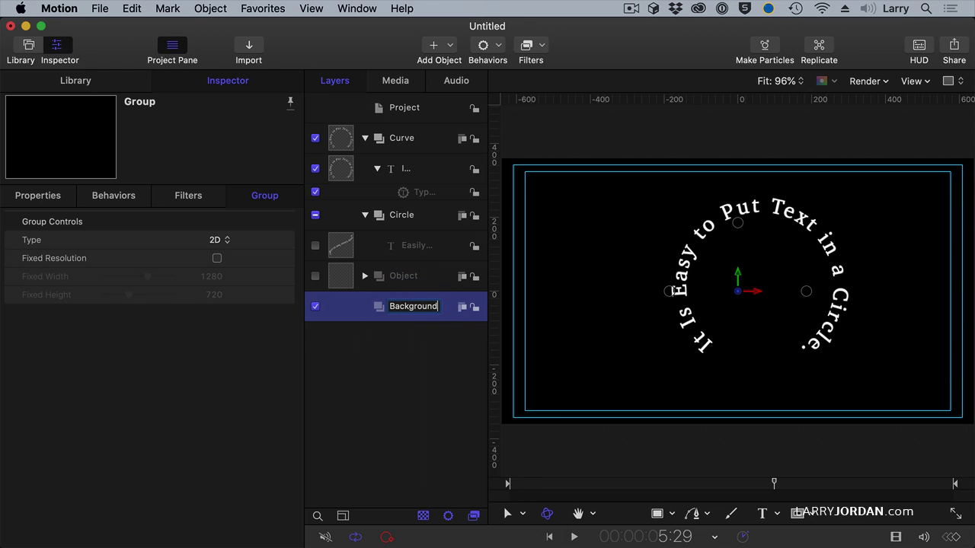
key(Return)
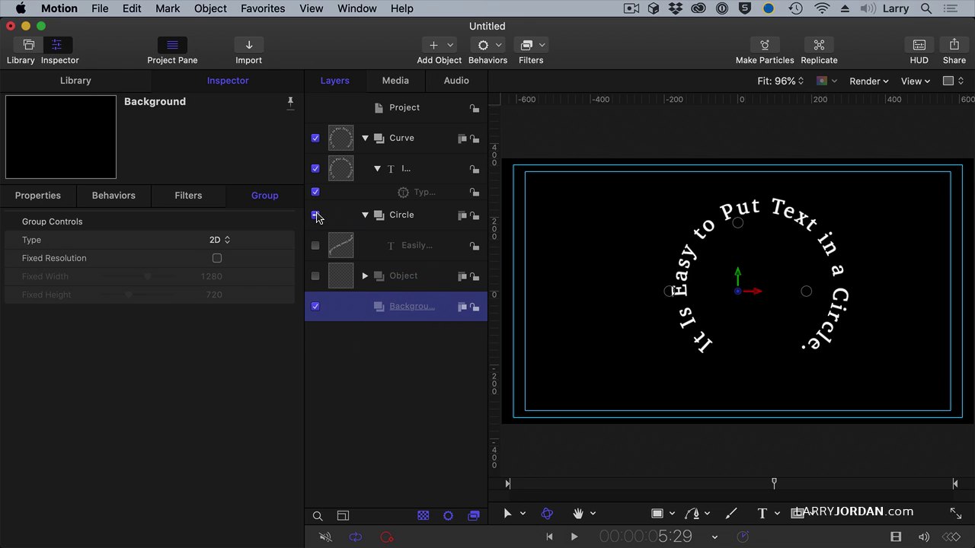
click(315, 218)
click(342, 312)
Step: Apply the Library's Content > Backgrounds > Cone 01 to the Background group and switch to 3D
click(94, 86)
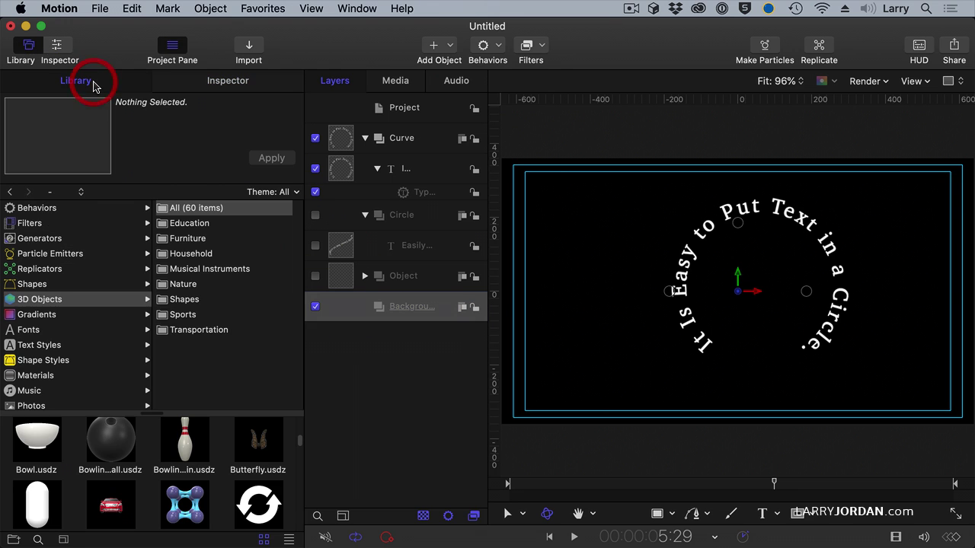
scroll(40, 394, down, 3)
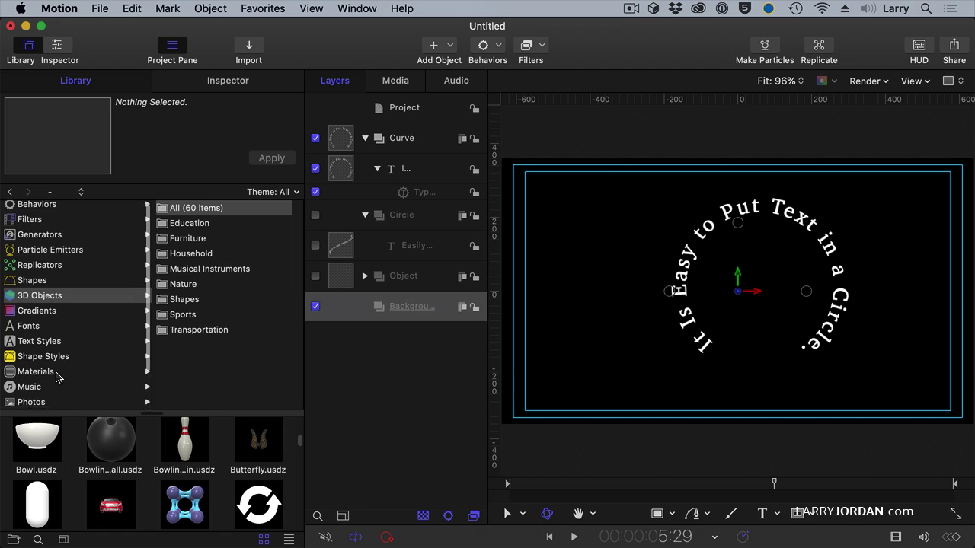
click(45, 373)
click(202, 225)
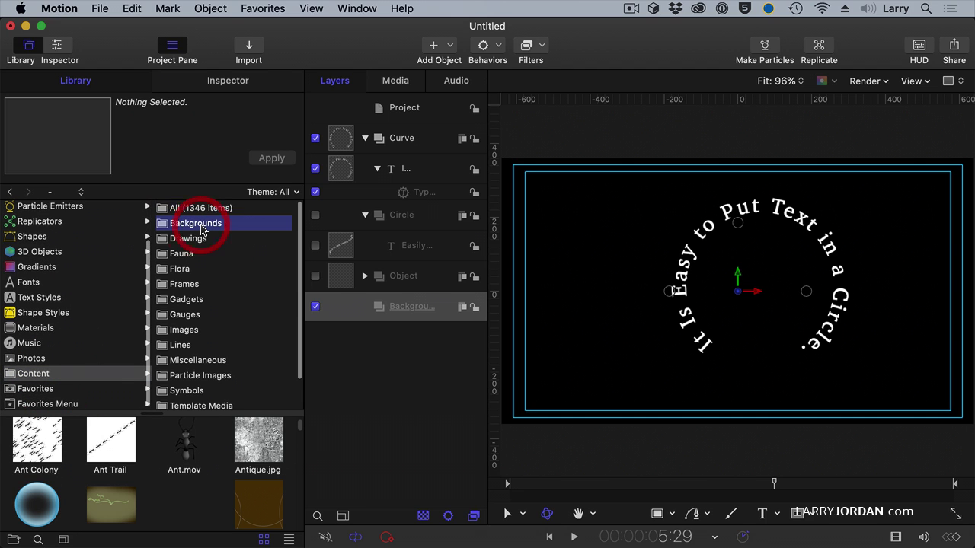
scroll(176, 444, down, 1)
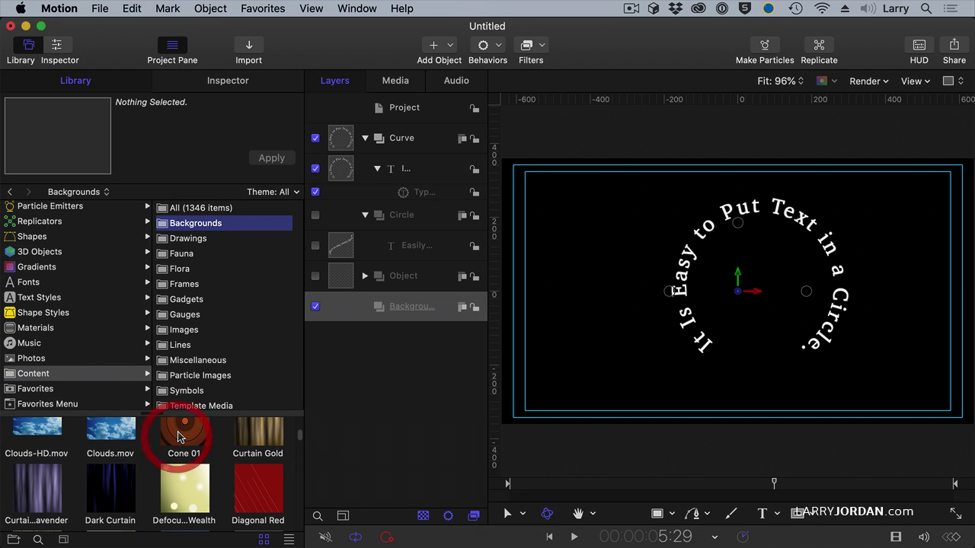
click(180, 437)
click(270, 159)
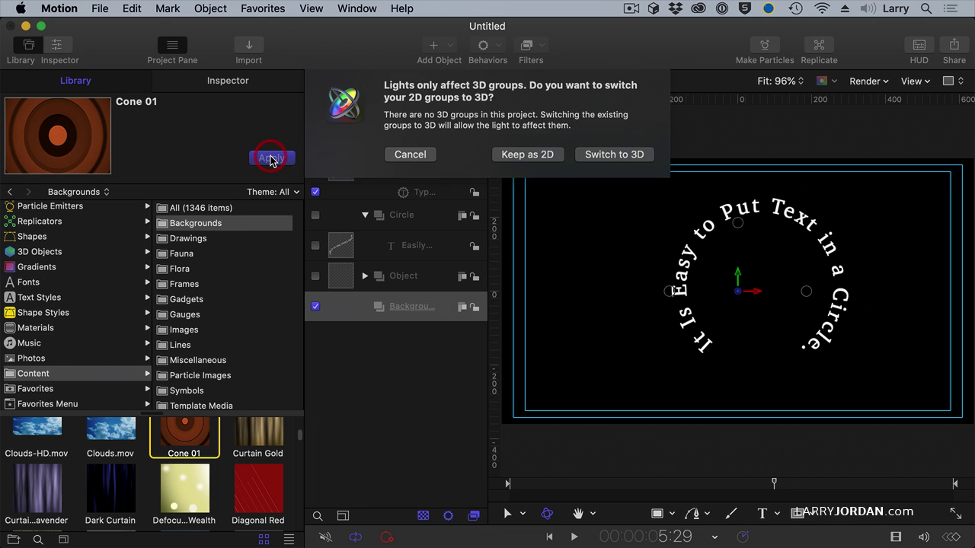
click(613, 155)
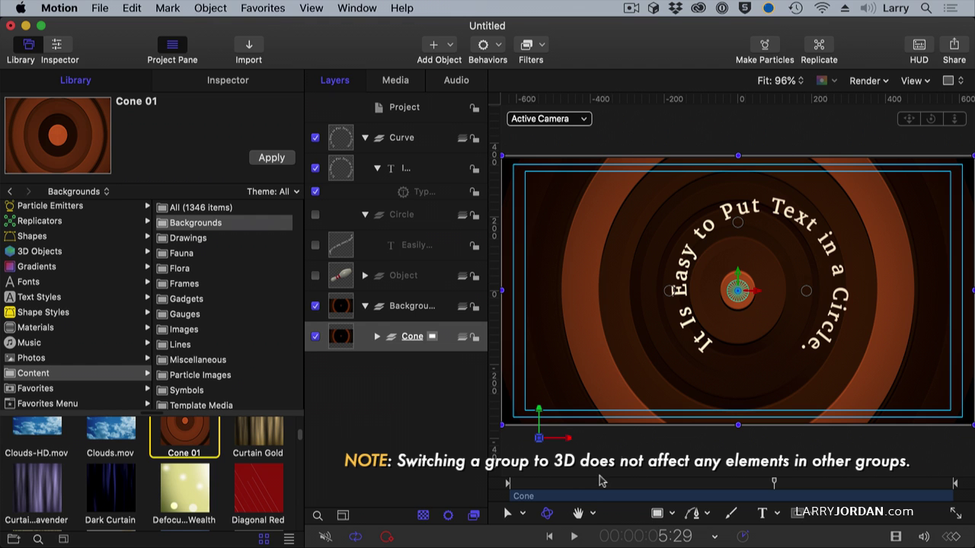
drag(560, 482, 478, 481)
Step: Preview part of the type-on, then nudge the curved text layer slightly on the canvas
key(space)
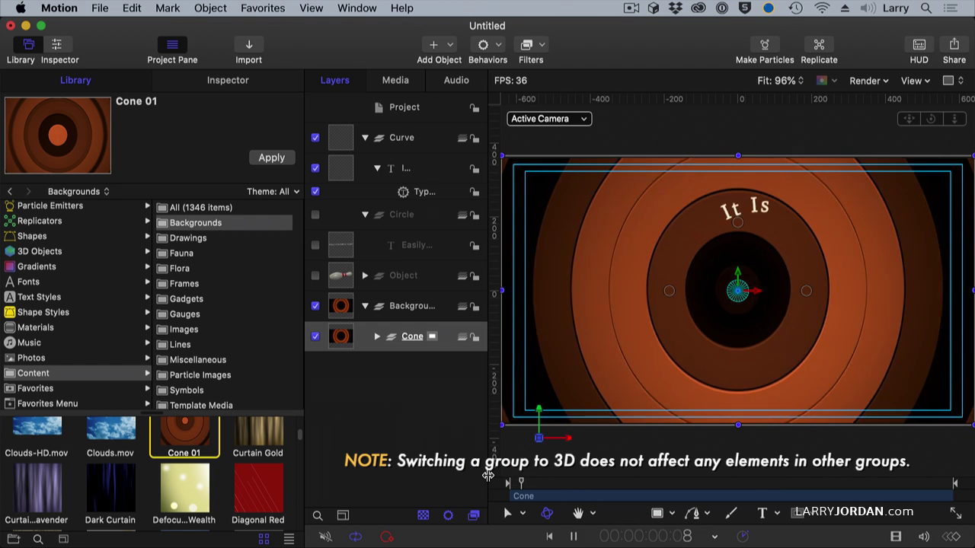
key(space)
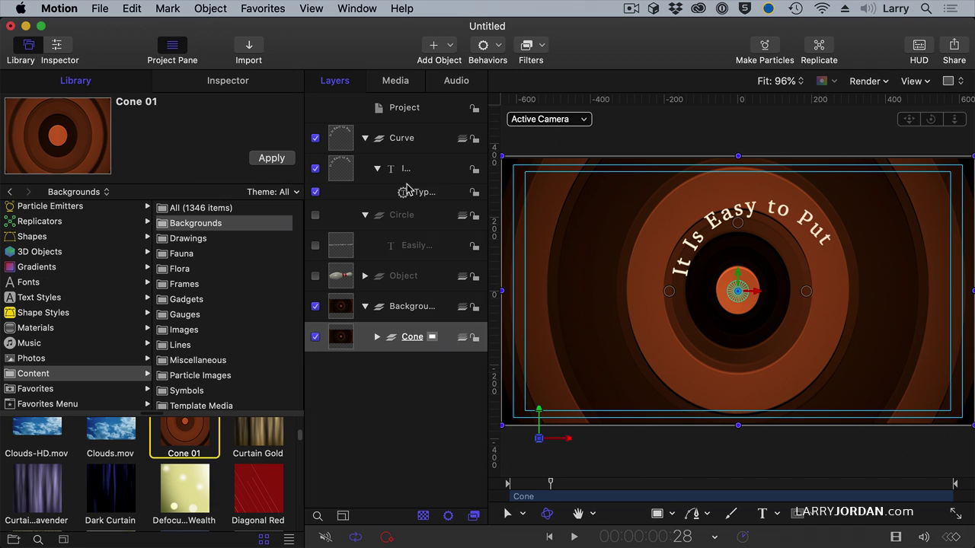
click(435, 170)
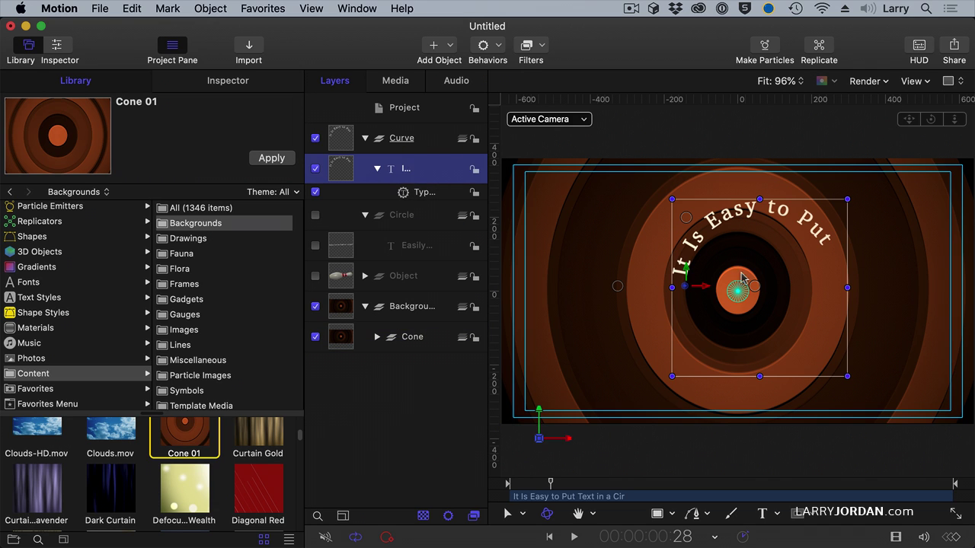
drag(775, 298, 780, 296)
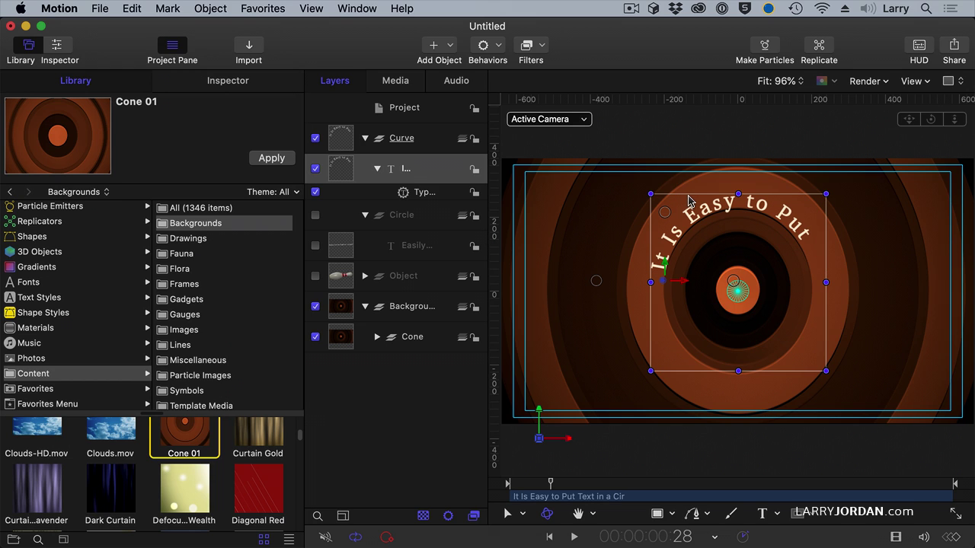
Step: Hide the stray empty Text layer and reselect the curved text layer
click(762, 514)
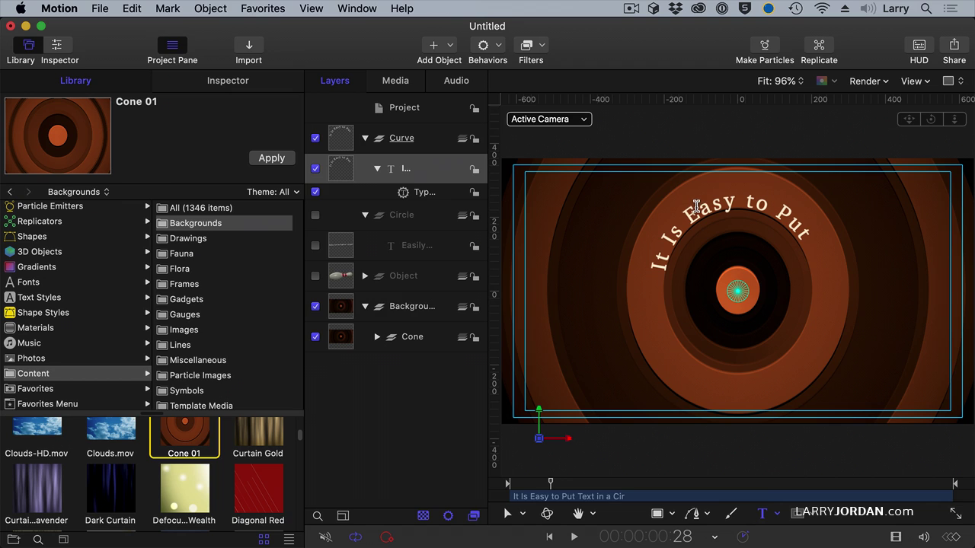
click(697, 206)
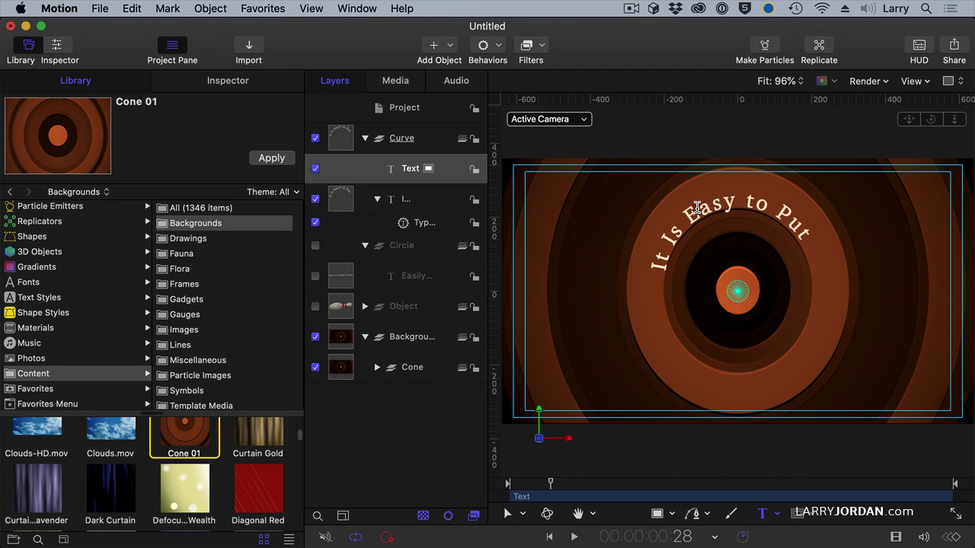
click(427, 168)
click(316, 168)
click(429, 196)
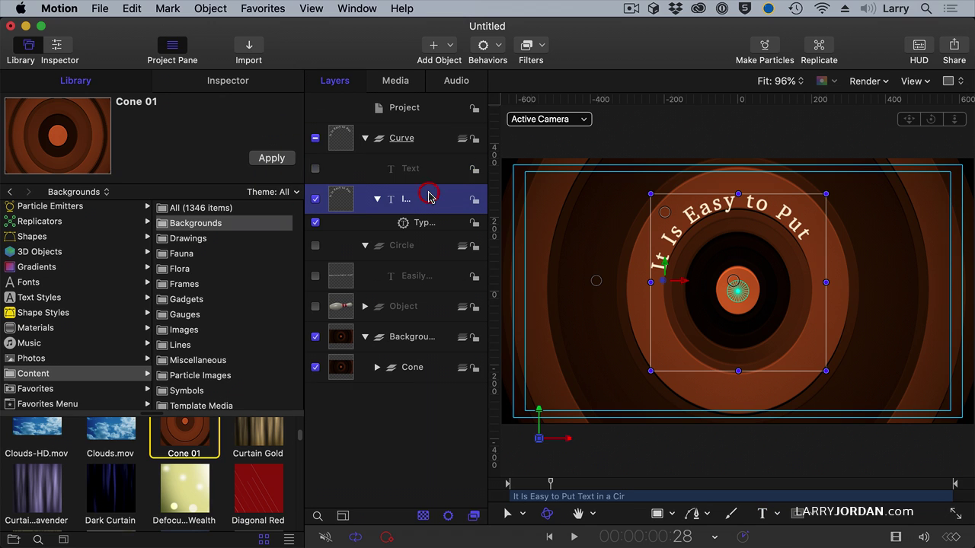
Step: With the Text tool, re-space the curved text along the path and enlarge its circle
click(761, 514)
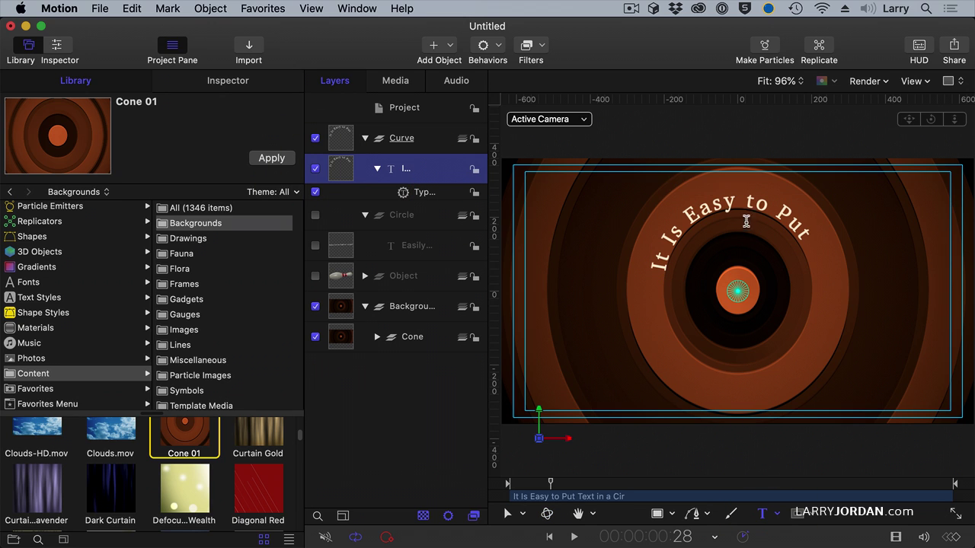
triple_click(723, 207)
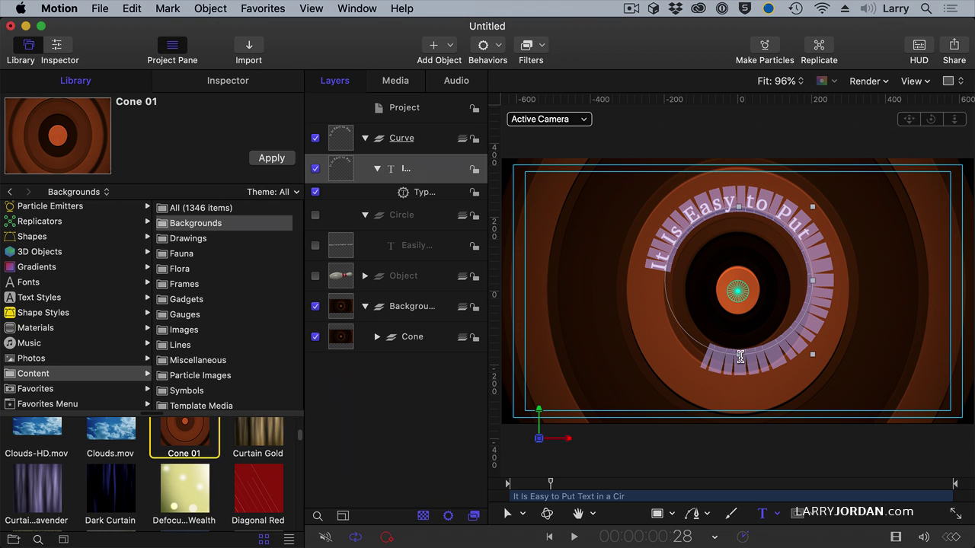
drag(741, 360, 739, 367)
click(812, 195)
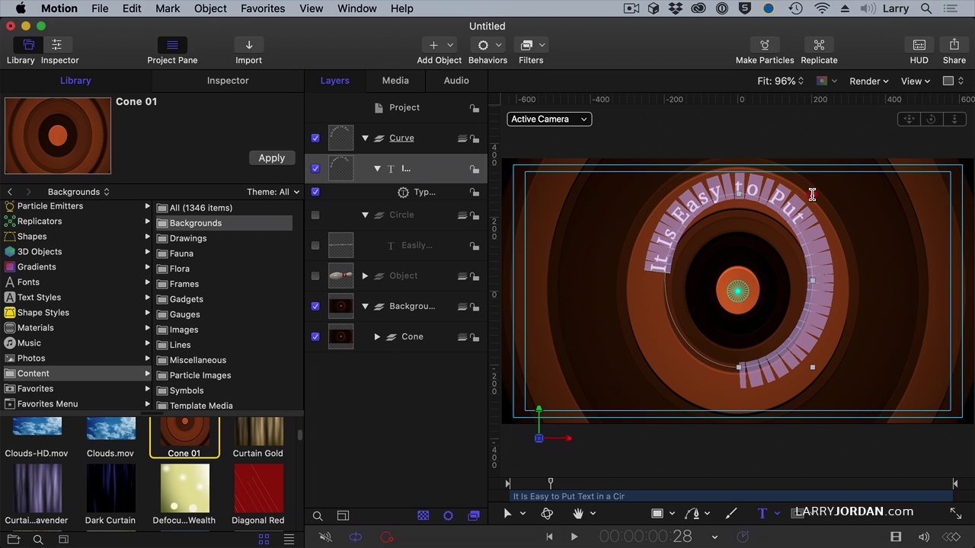
mouse_move(812, 195)
mouse_down()
mouse_move(837, 217)
mouse_move(825, 202)
mouse_up()
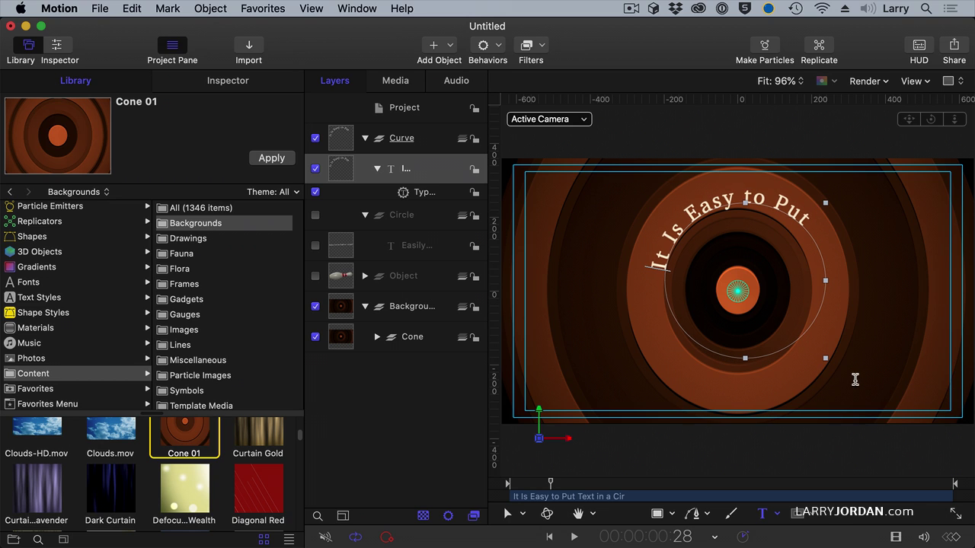
Step: Slightly resize the circle path and move the curved text to centre it over the orange ring
drag(826, 358, 825, 358)
click(507, 515)
mouse_move(759, 305)
mouse_down()
mouse_move(752, 316)
mouse_move(736, 291)
mouse_move(750, 309)
mouse_up()
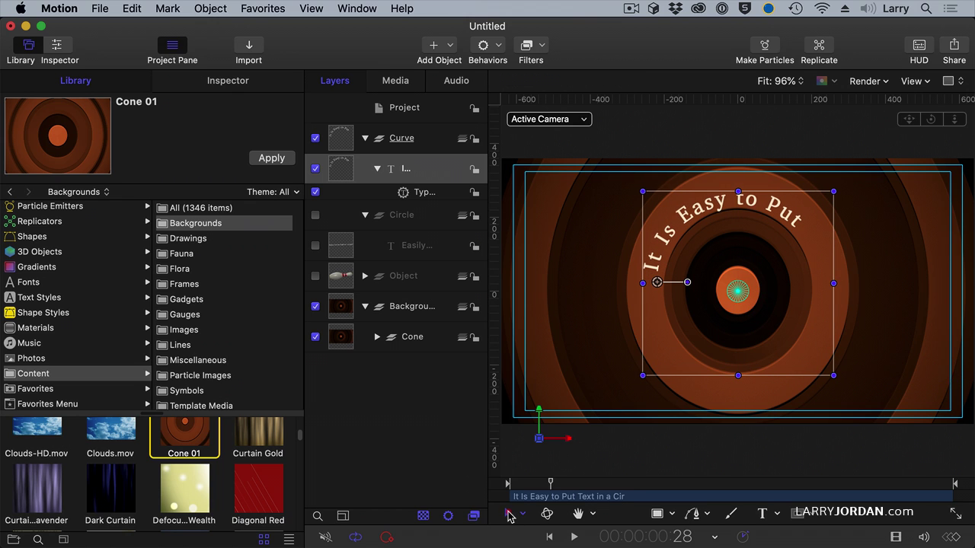
drag(509, 516, 544, 321)
click(763, 515)
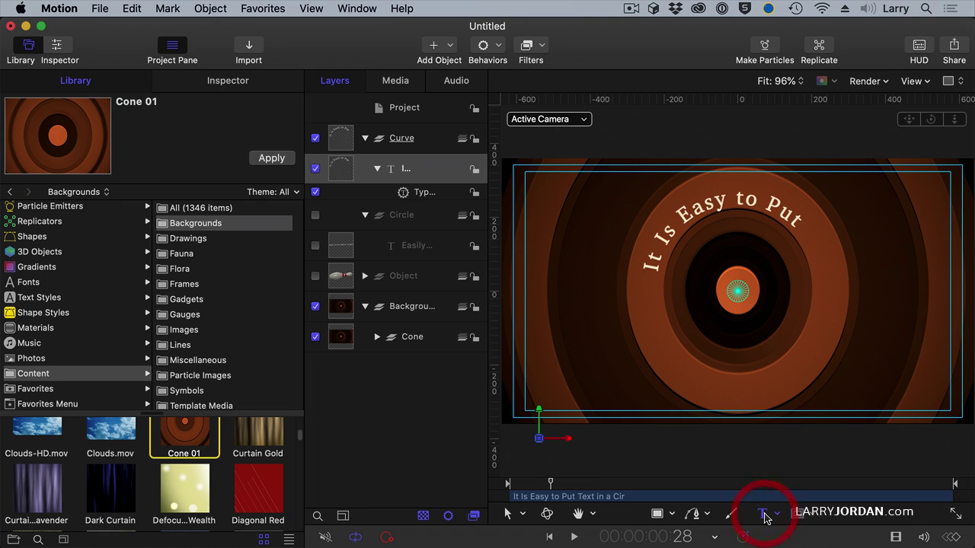
Step: Double-click the word 'Easy' in the curved text to select it
double_click(689, 207)
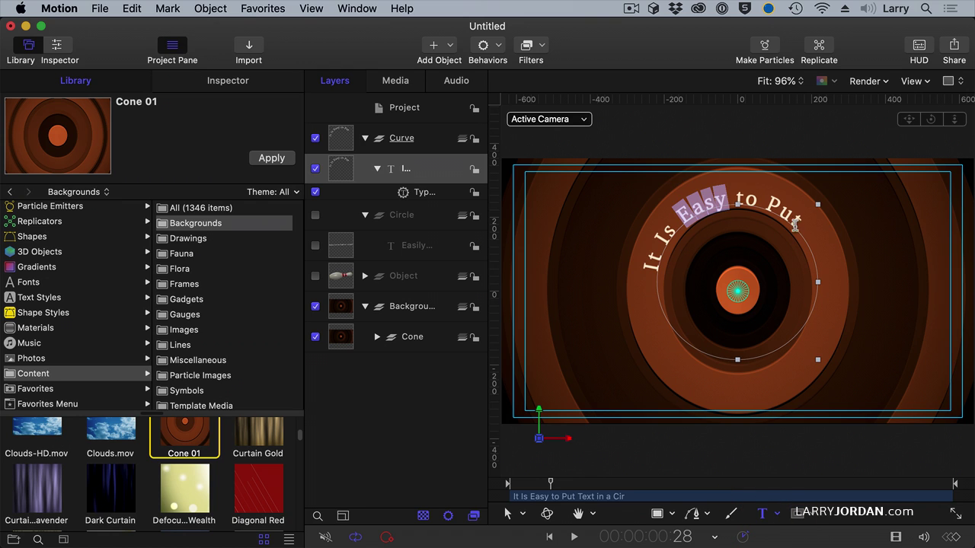